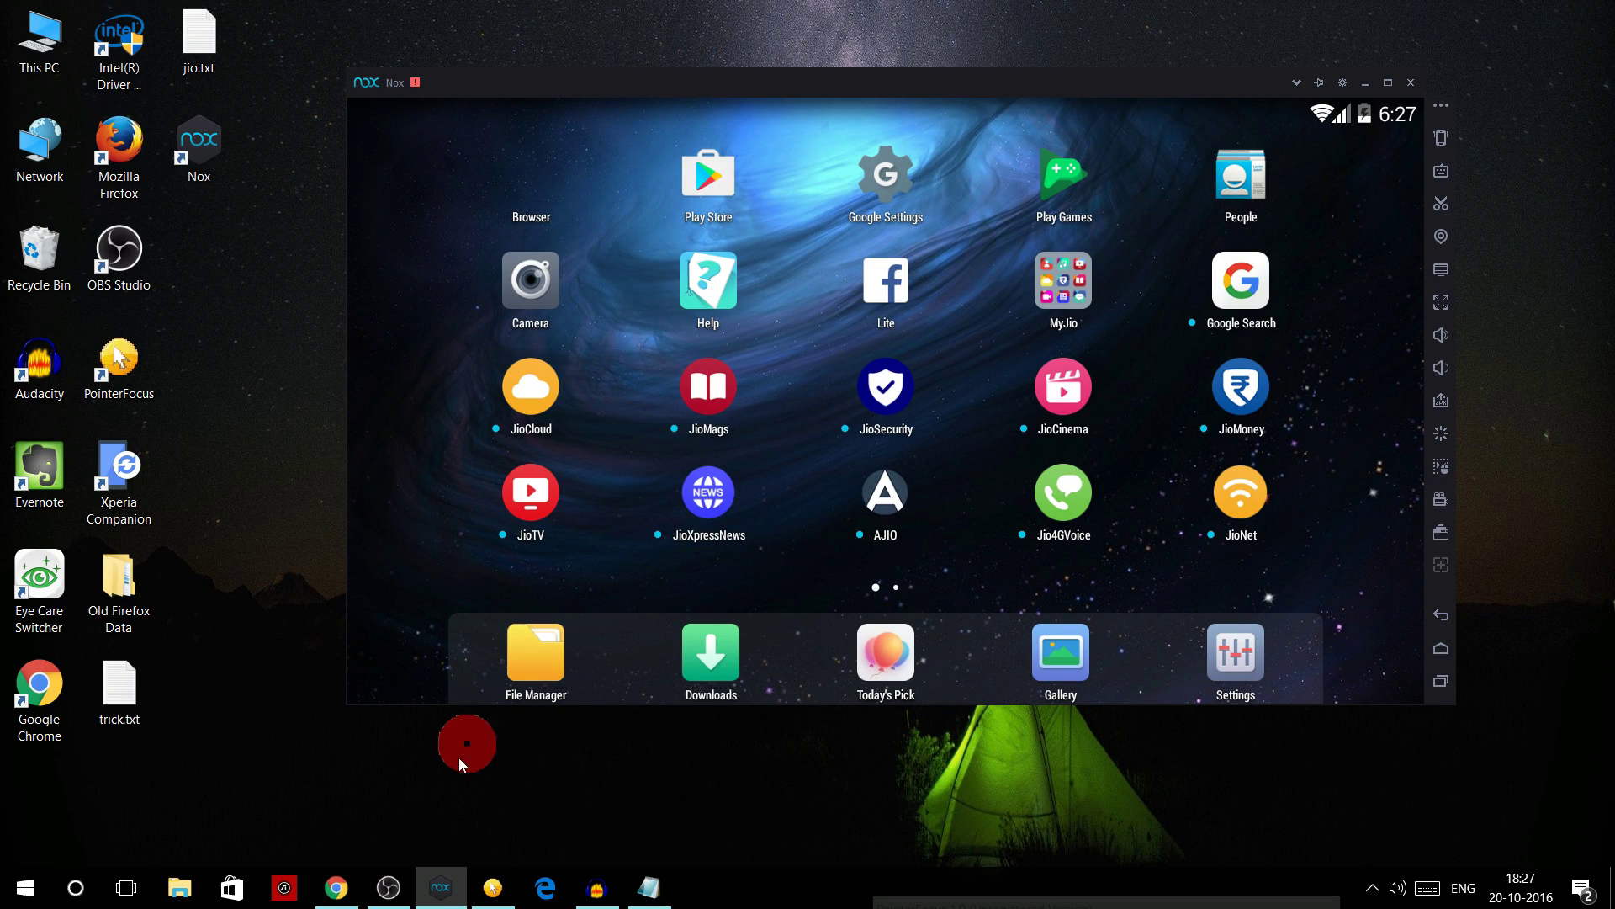
- Install MyJio_3.2.05.apk from the Downloads folder into the emulator
click(336, 885)
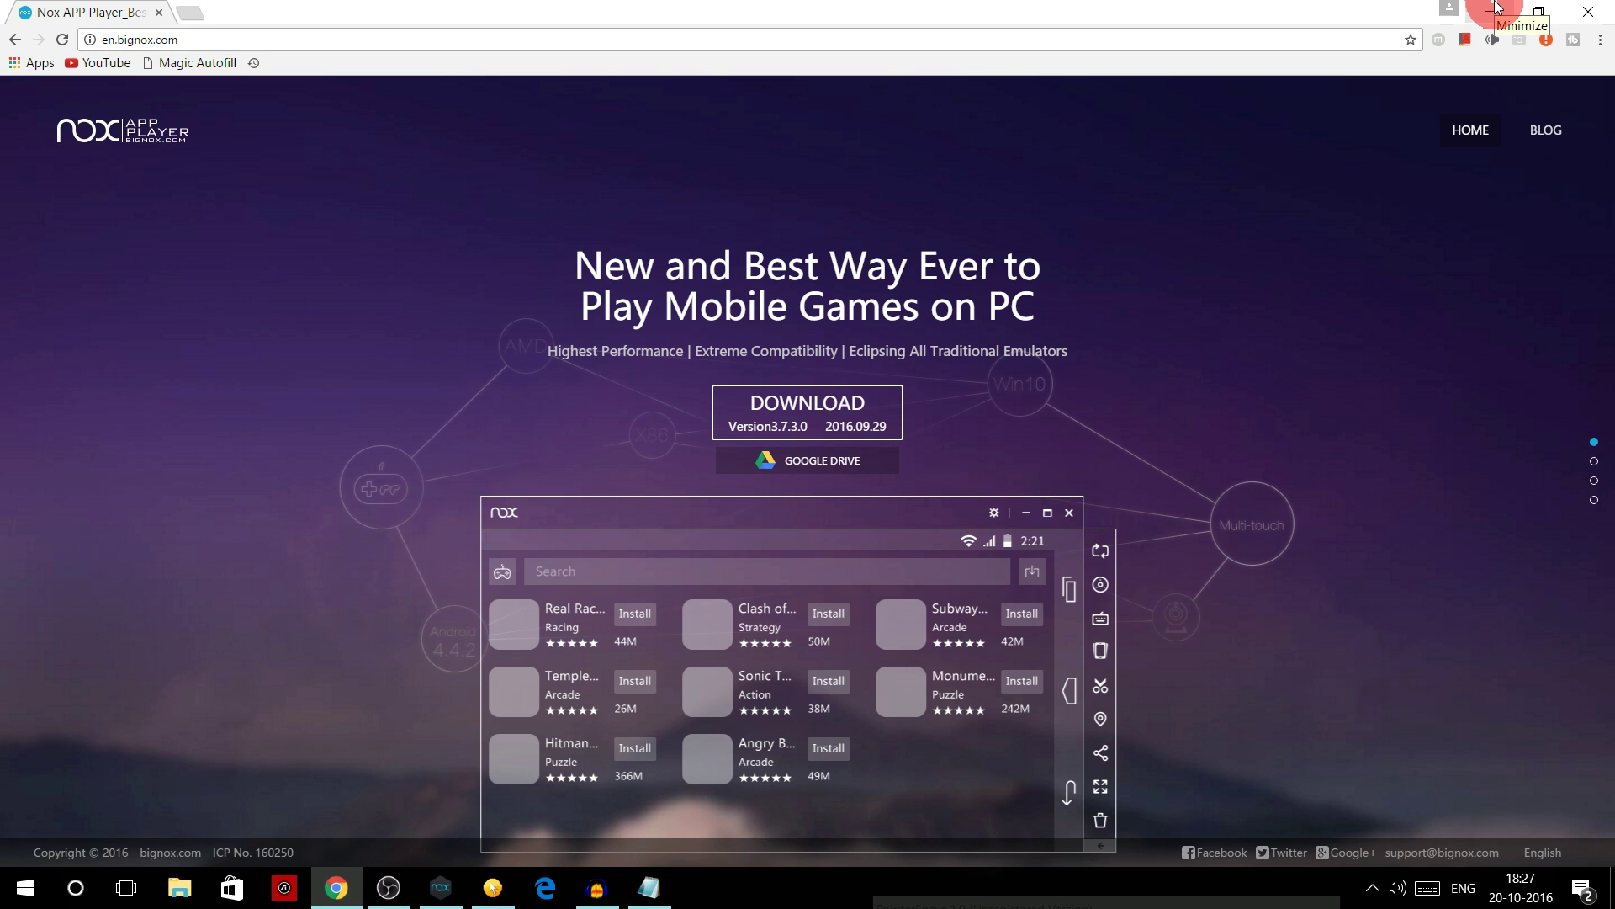
click(1495, 10)
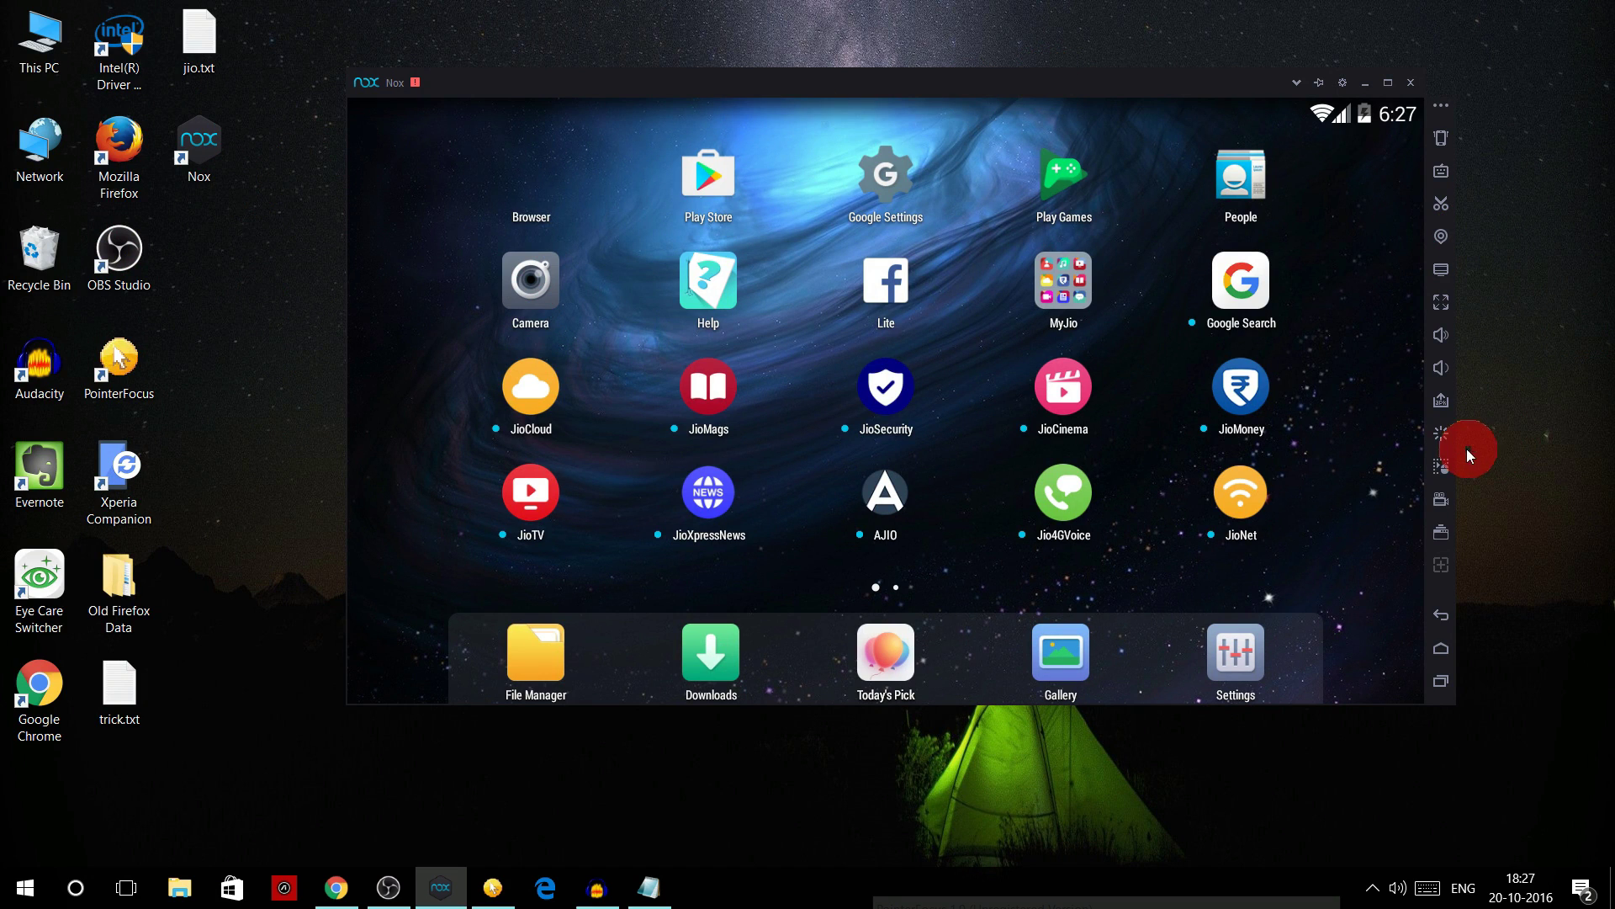
click(1443, 400)
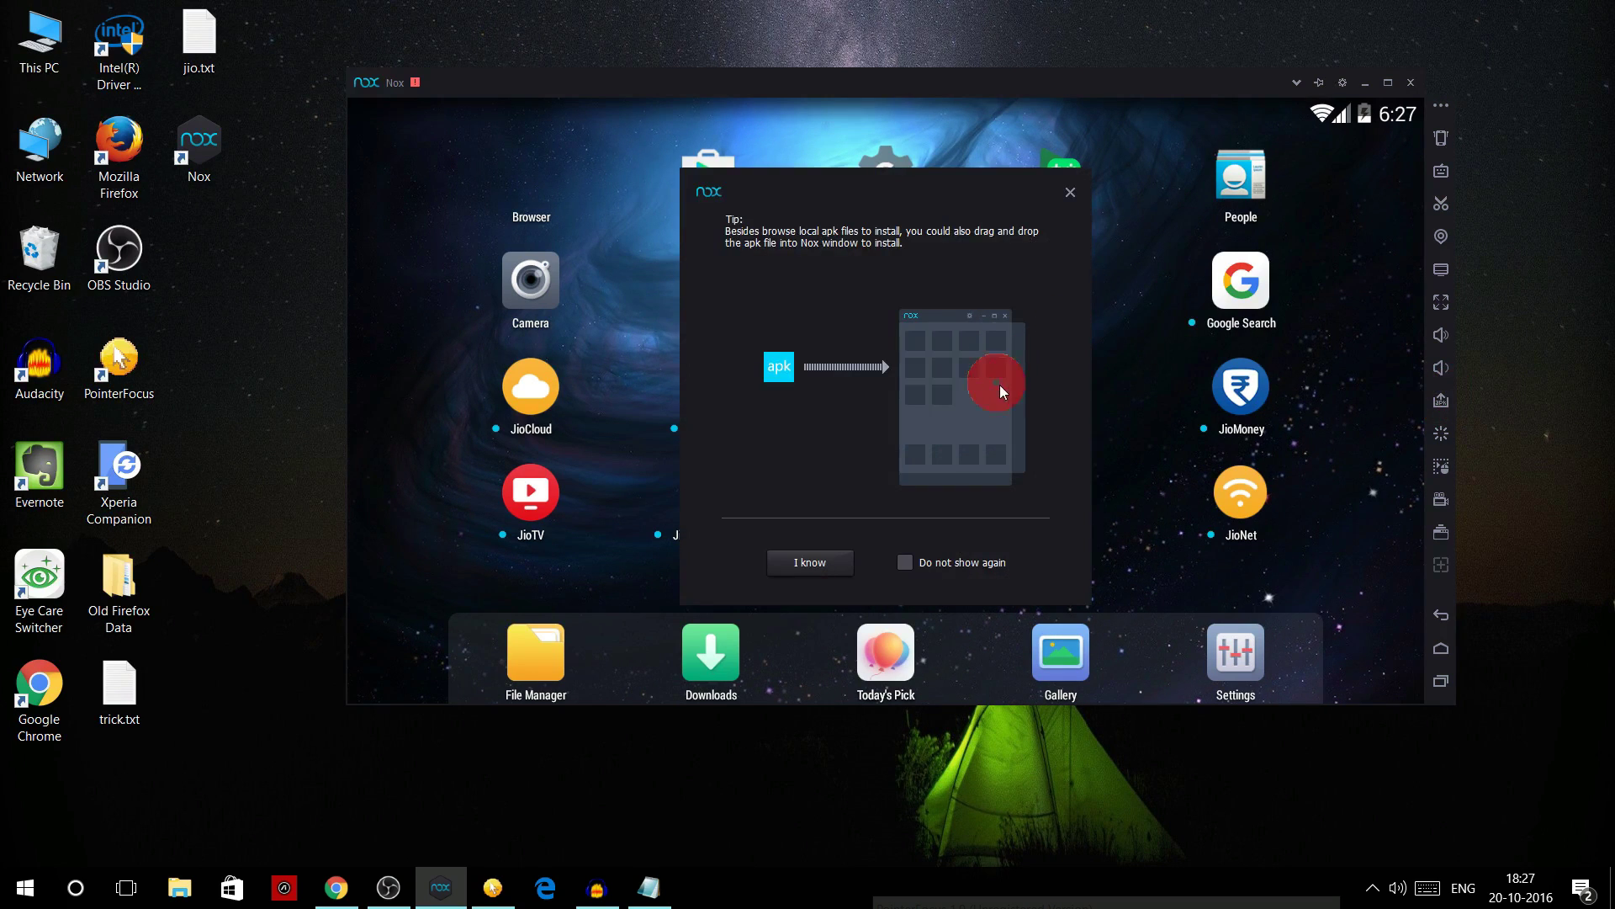
click(832, 564)
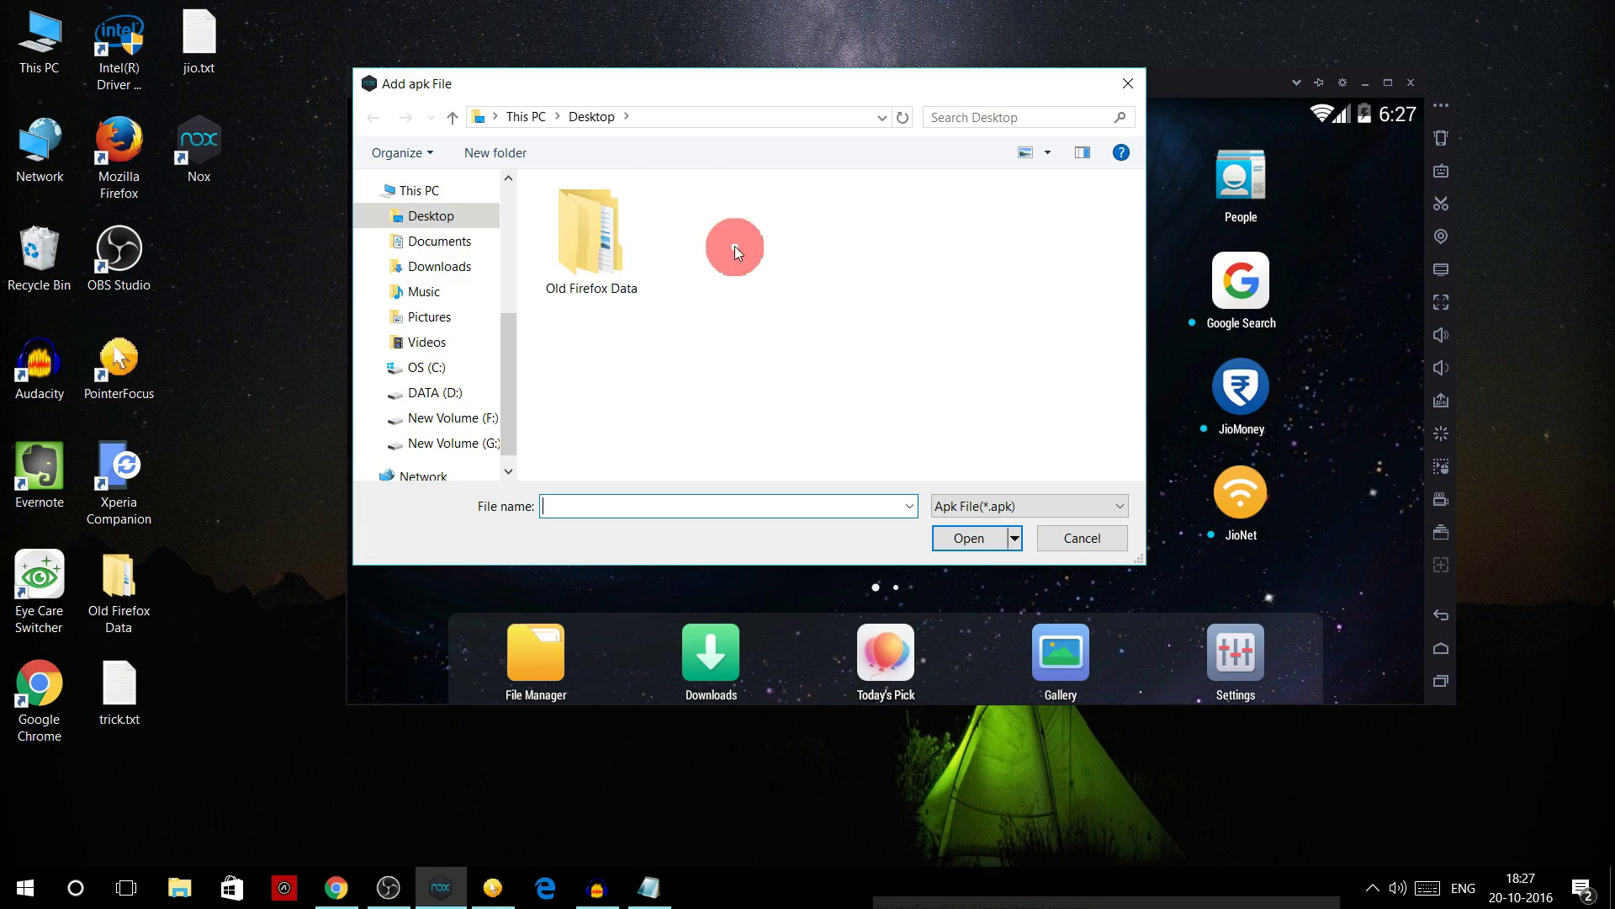
click(429, 267)
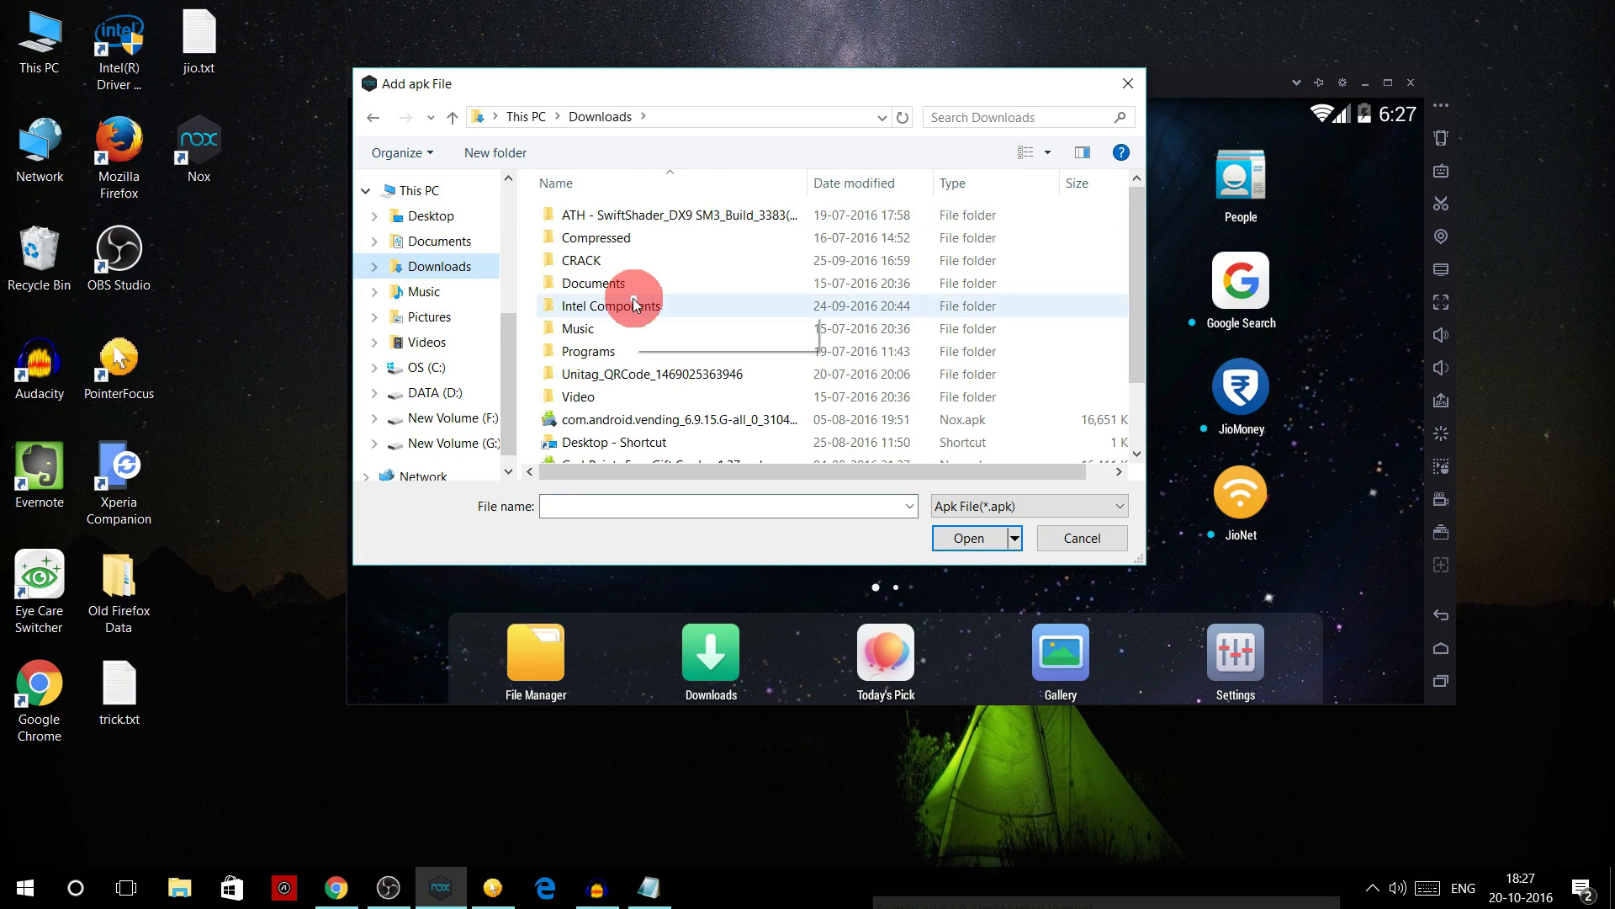
text(my)
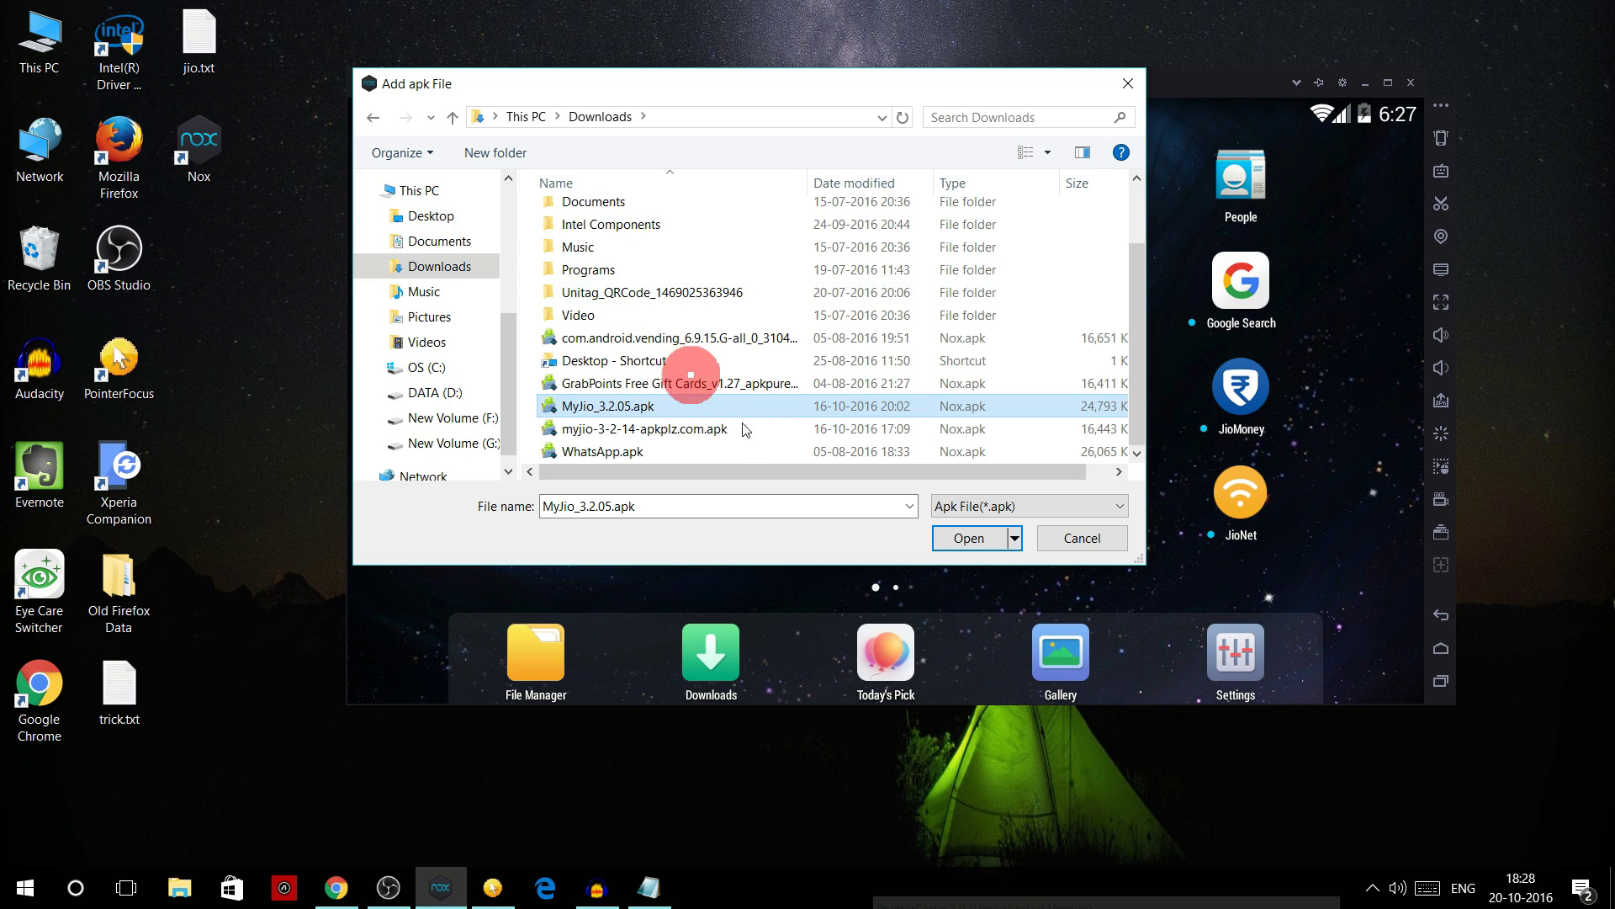
click(658, 406)
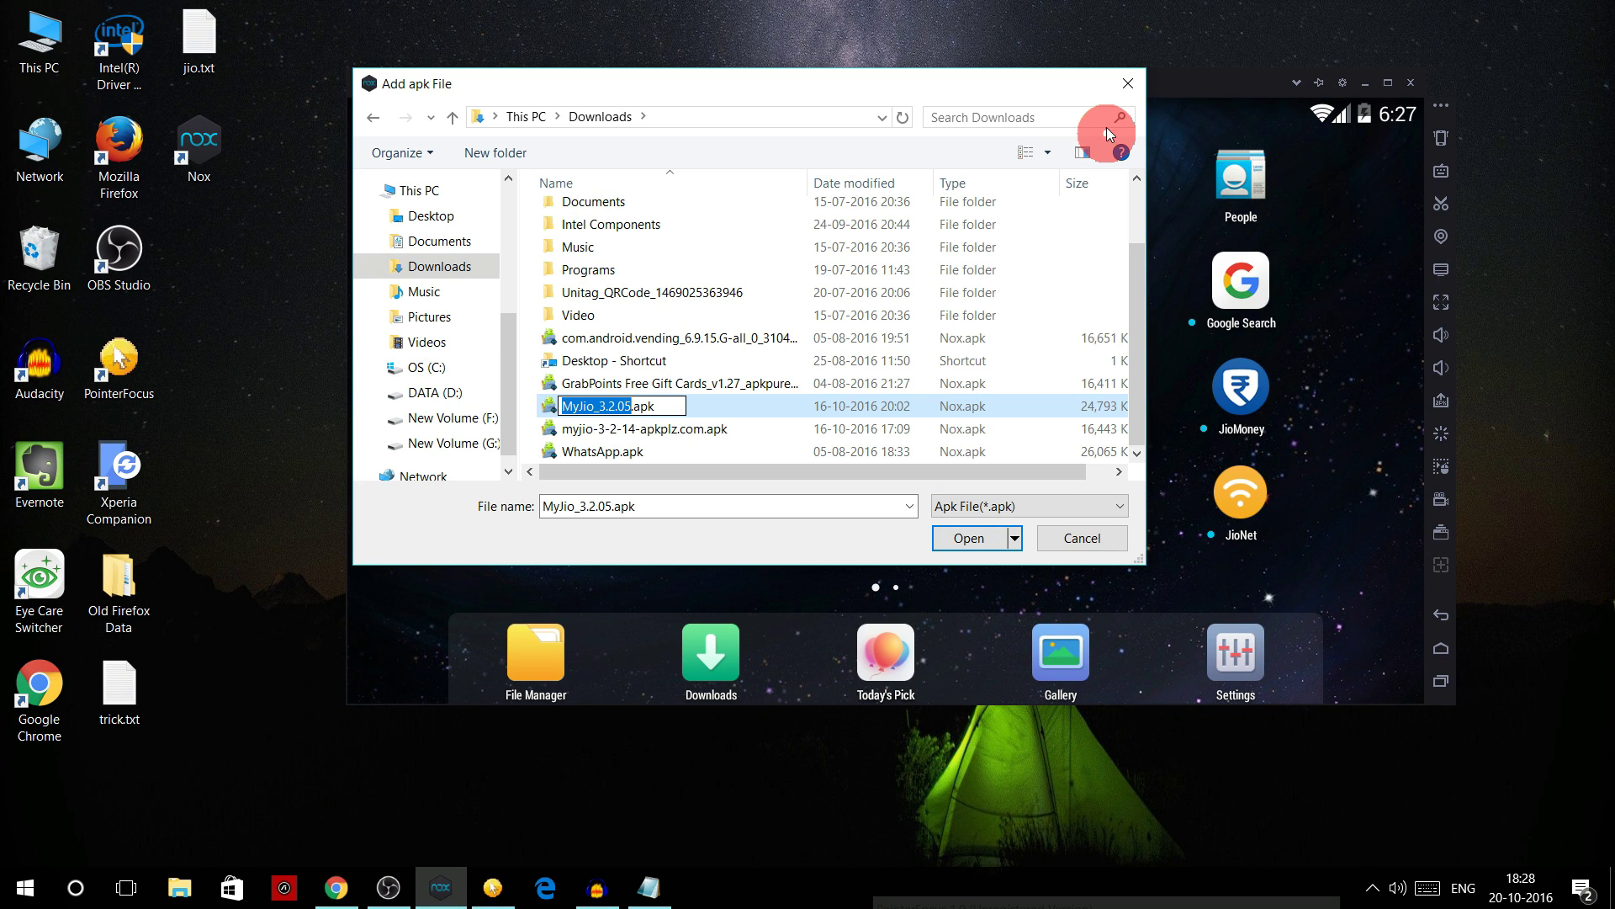
click(1128, 83)
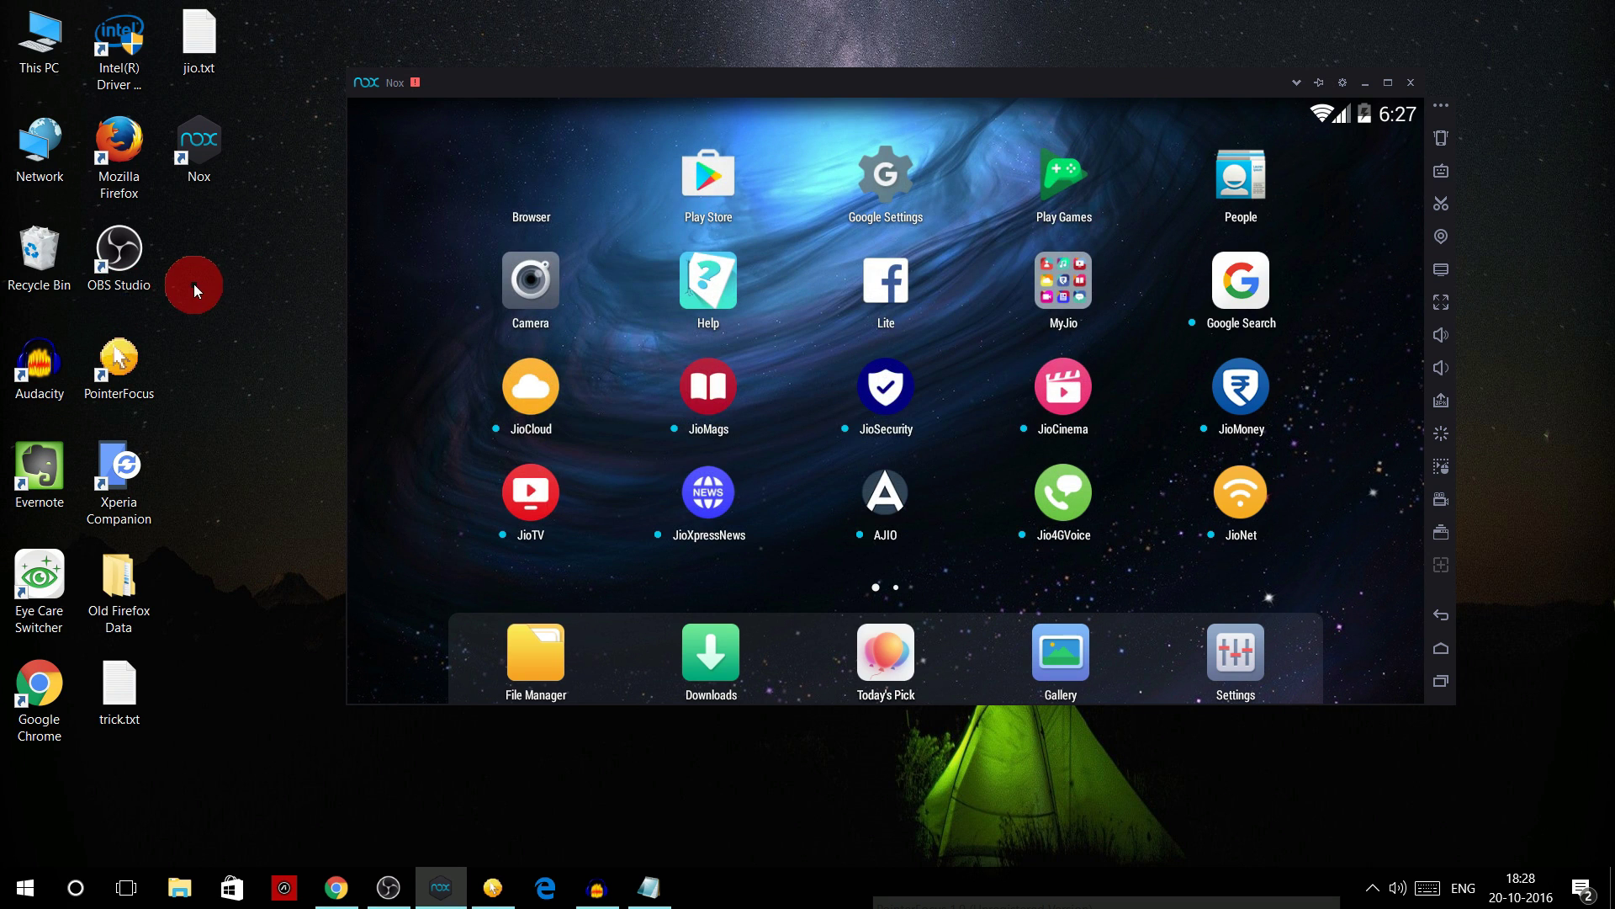
- Launch MyJio and maximize the emulator to view its list of Jio apps
drag(194, 284, 365, 321)
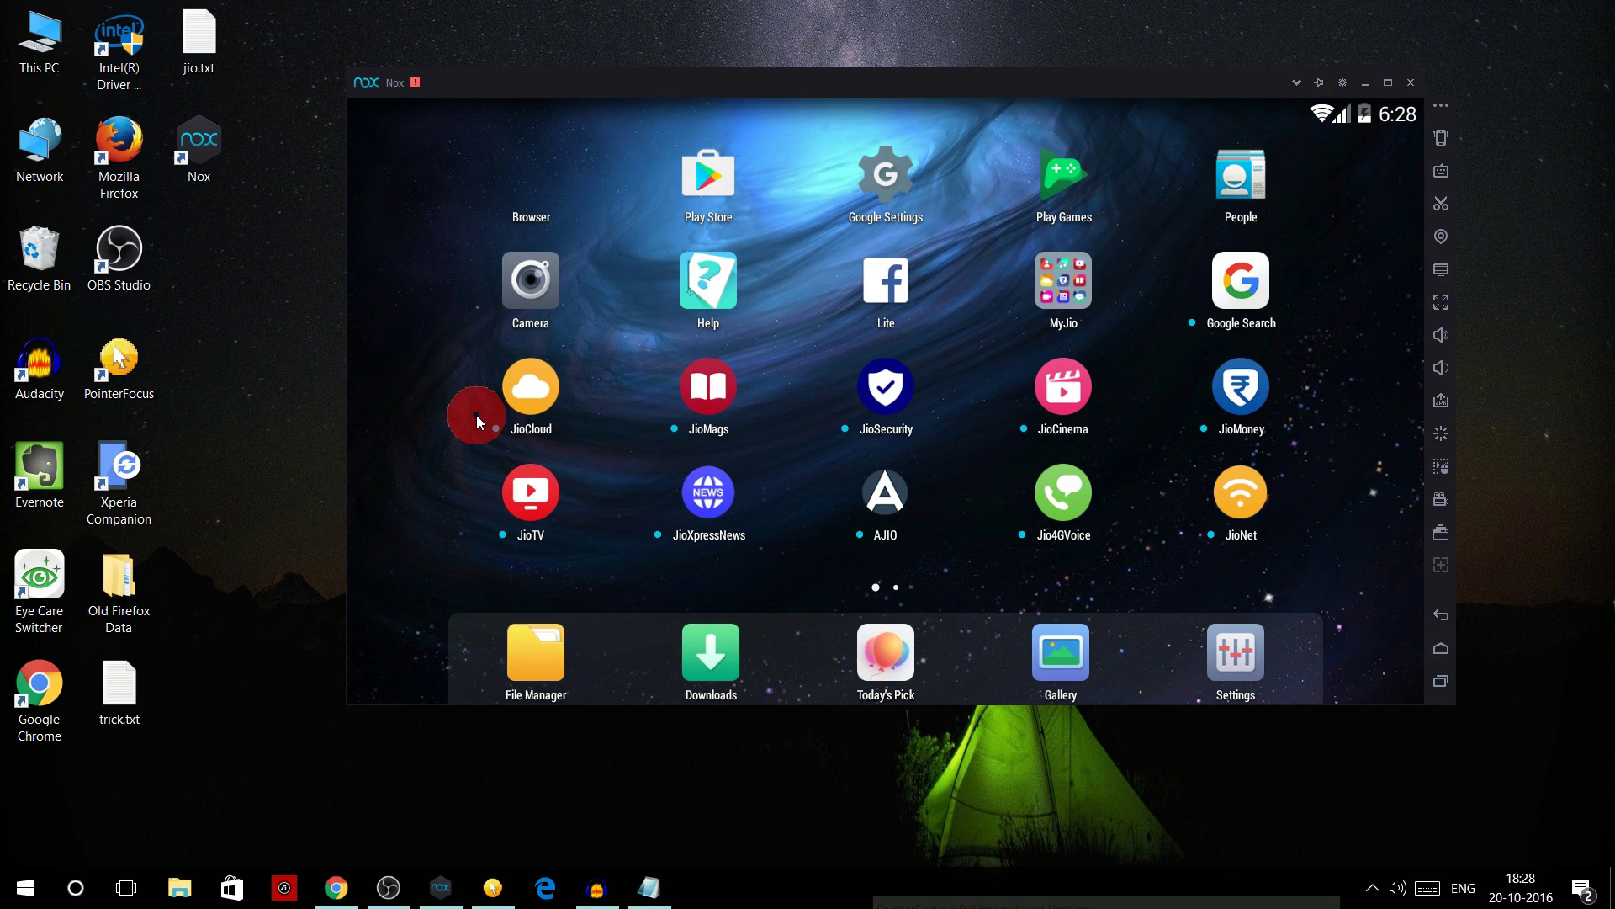
click(1074, 296)
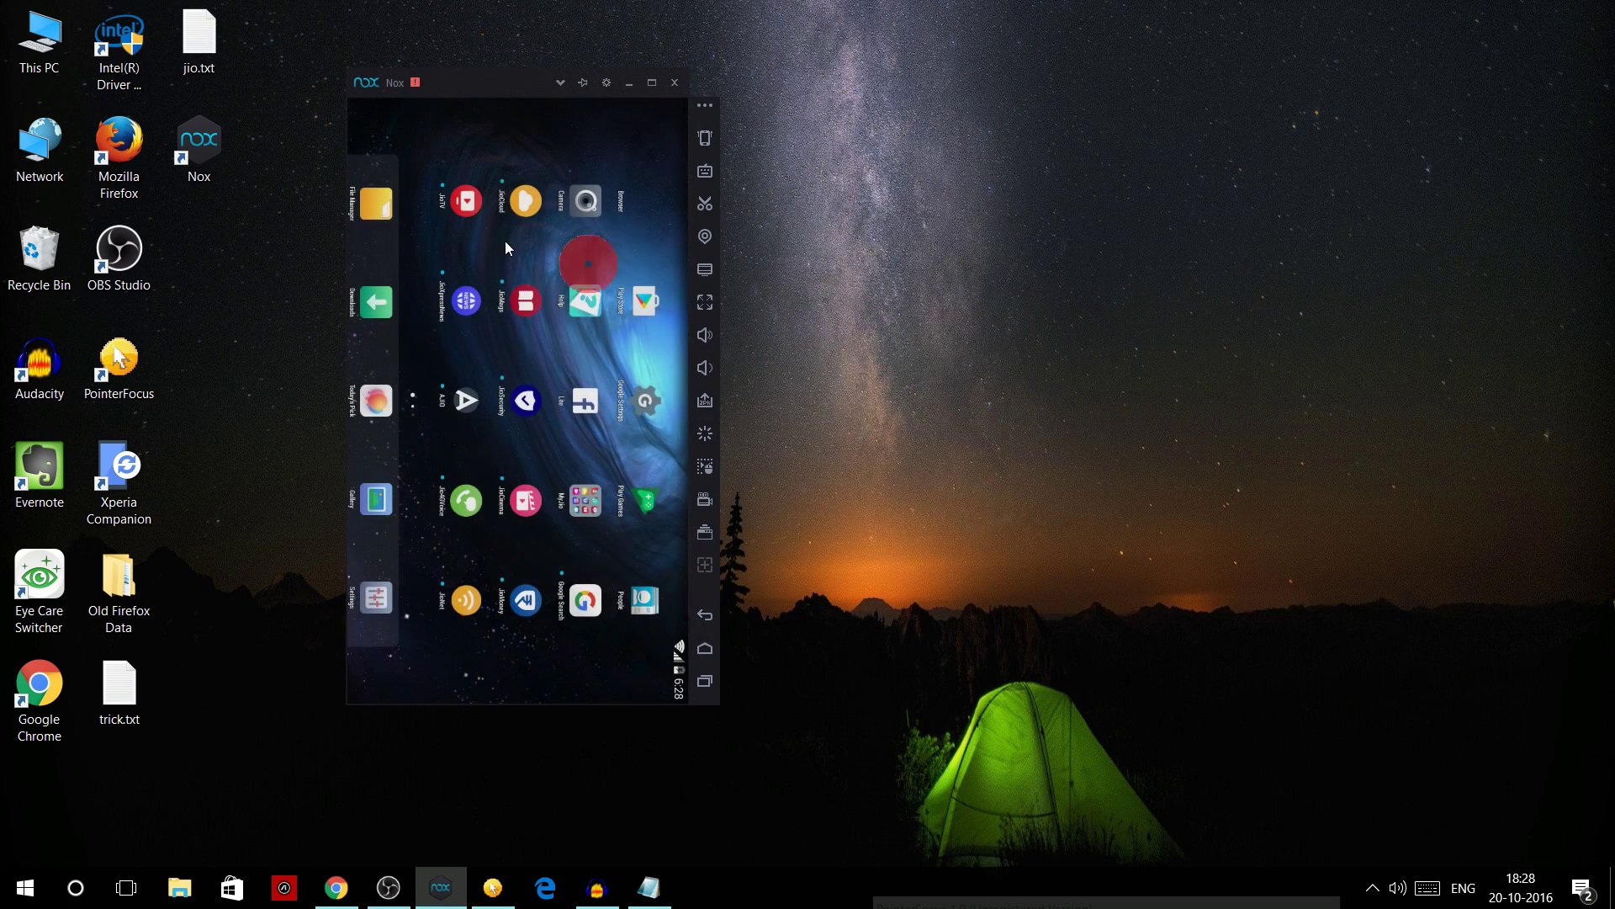
click(651, 82)
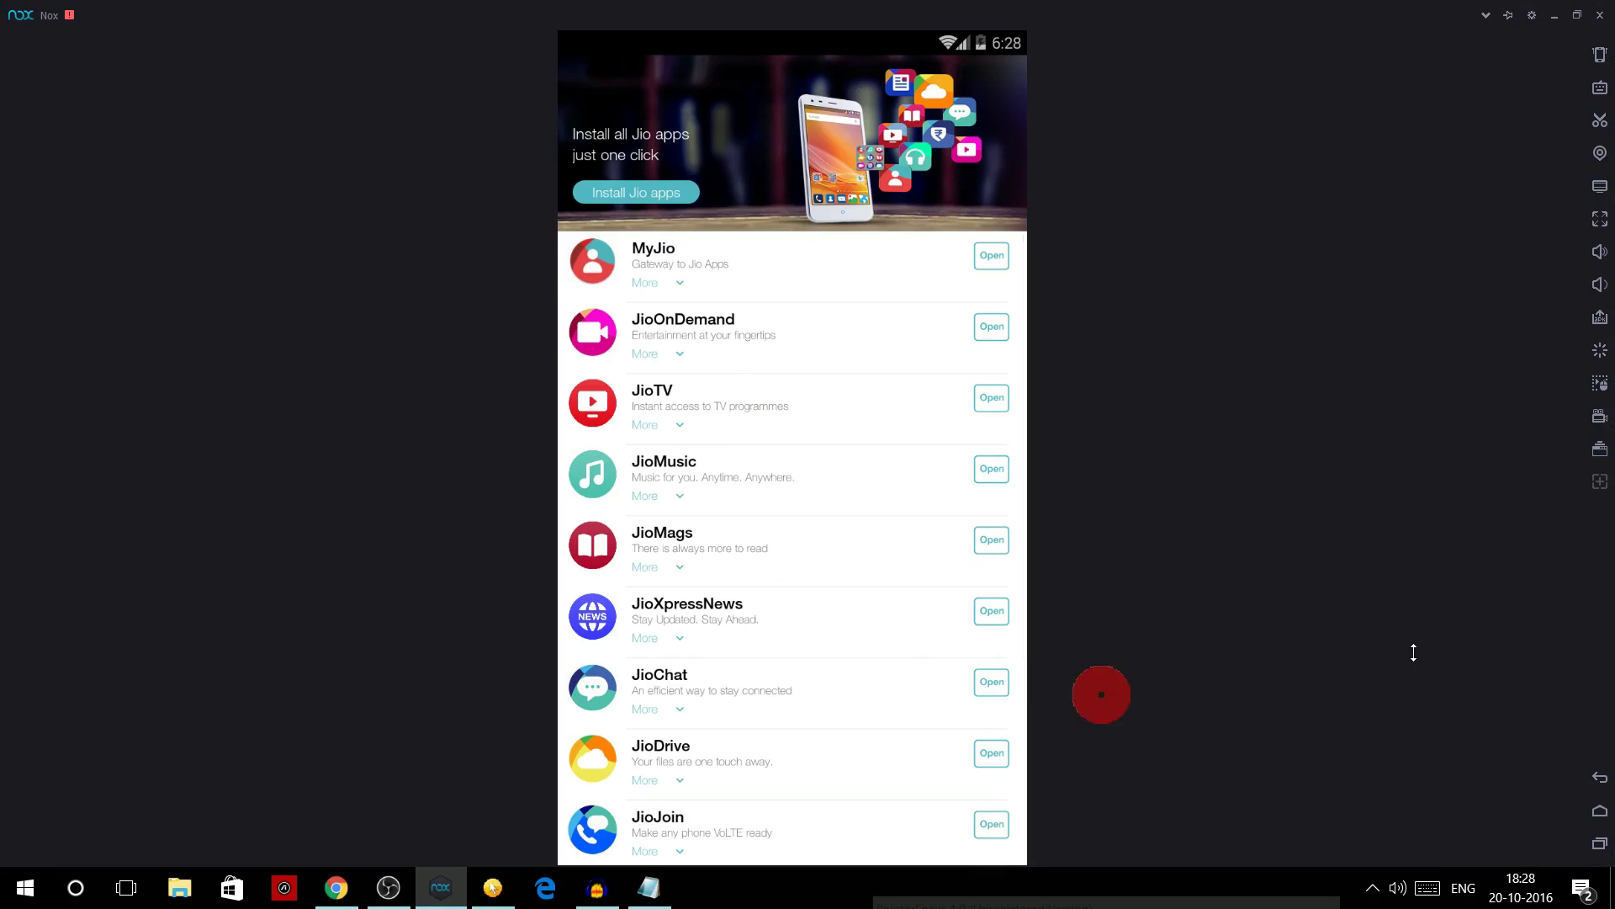
scroll(785, 360, down, 3)
scroll(858, 734, up, 3)
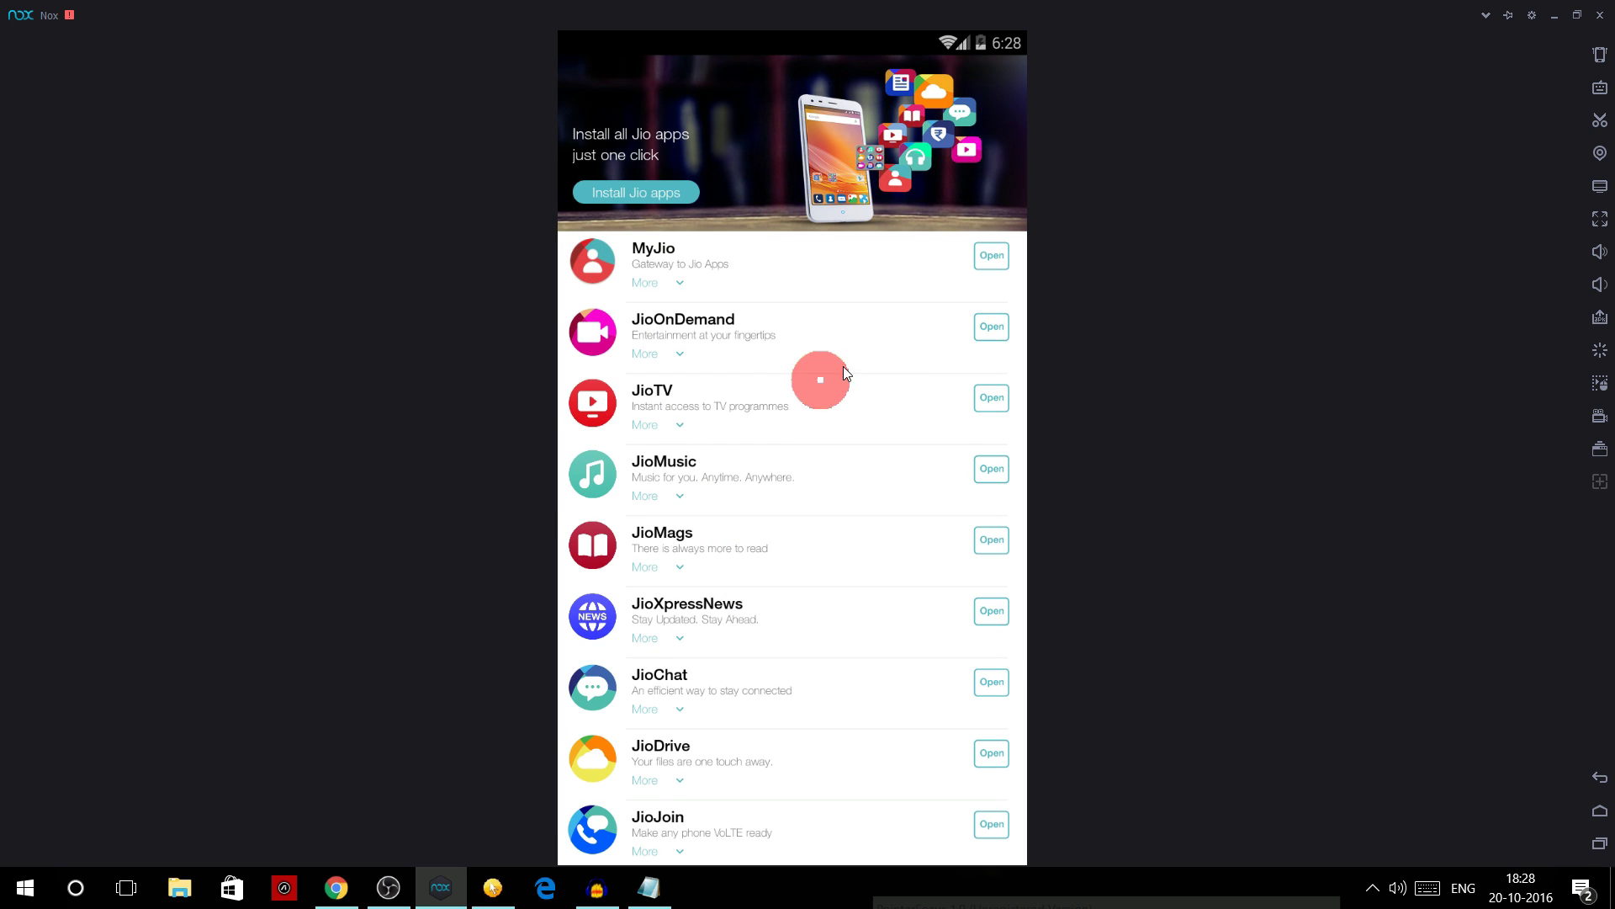
- Open a Jio app to its sign-in screen, then back out to the emulator home screen
click(975, 328)
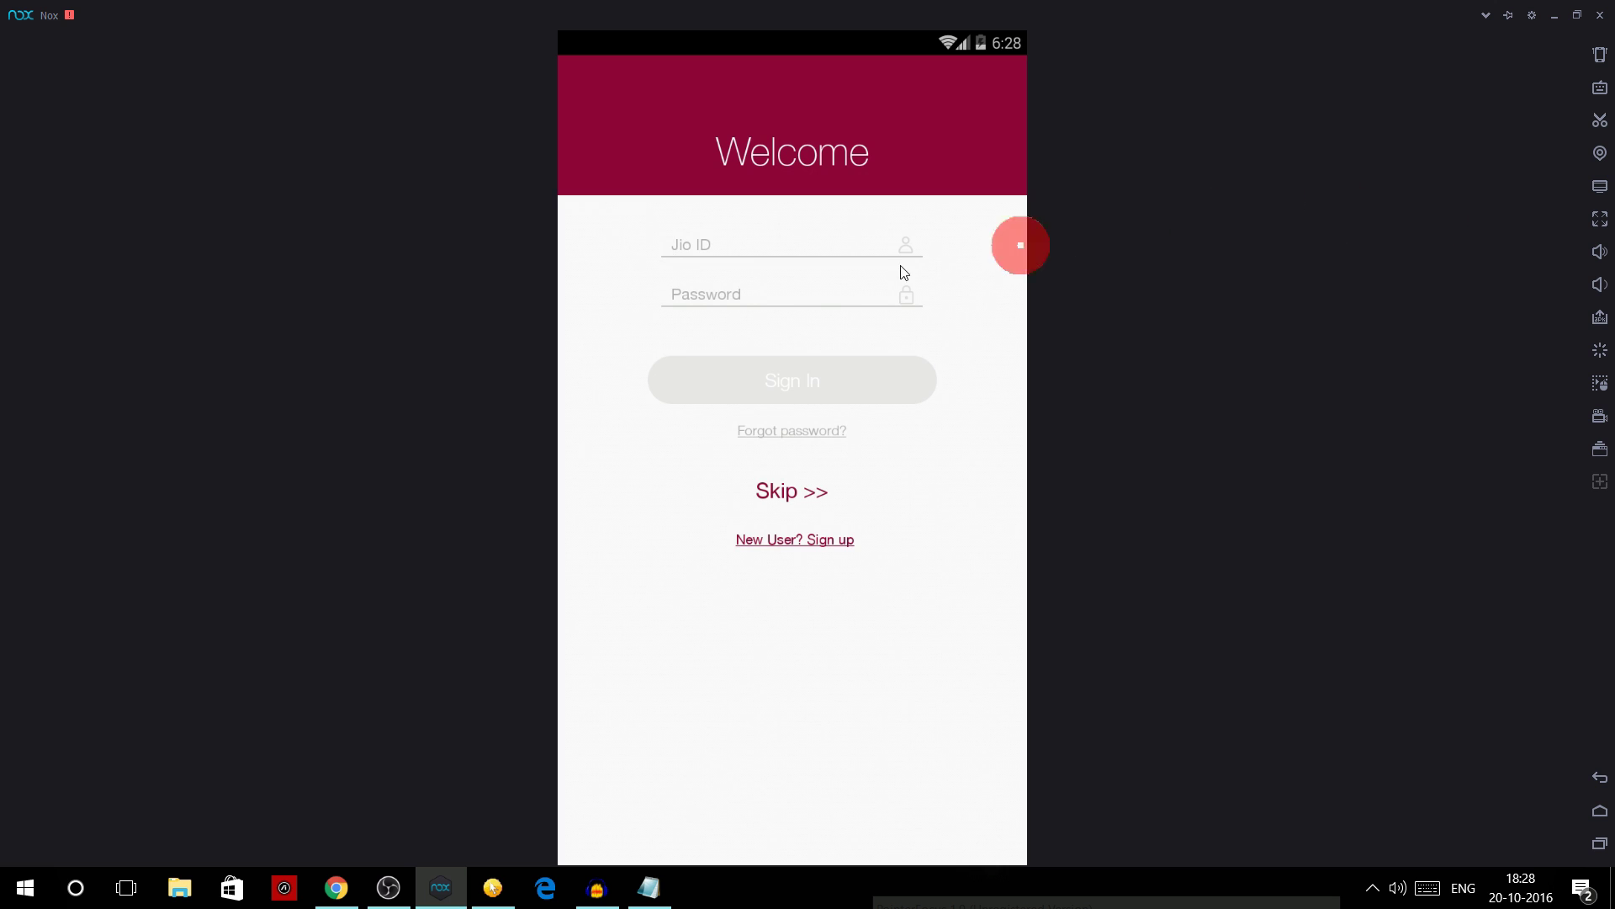
click(1608, 782)
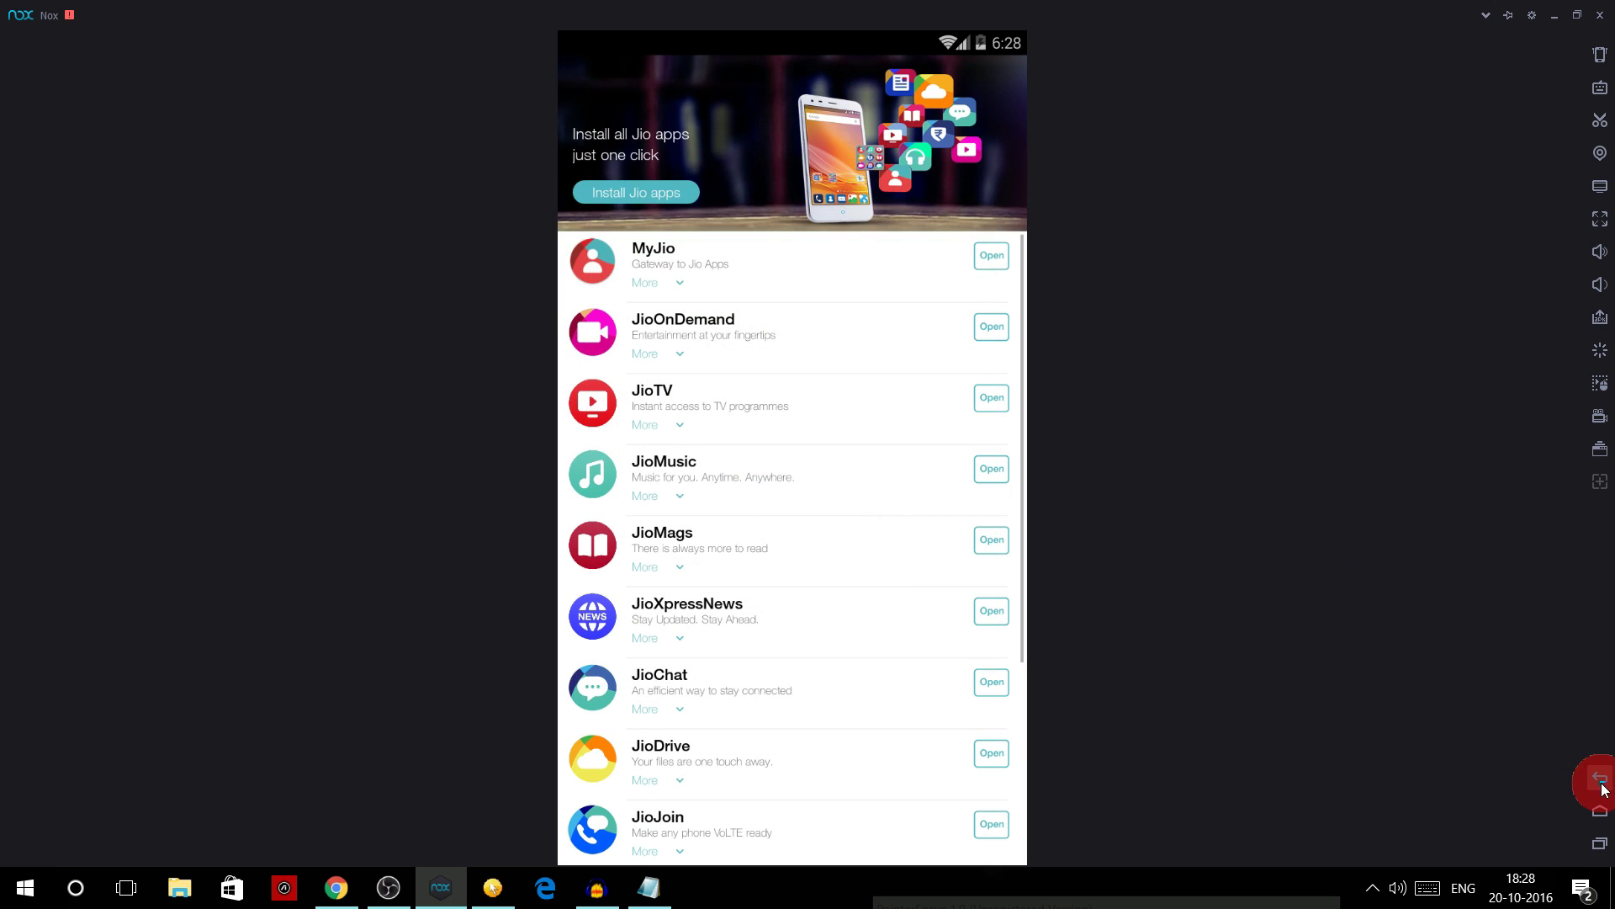
scroll(904, 546, down, 5)
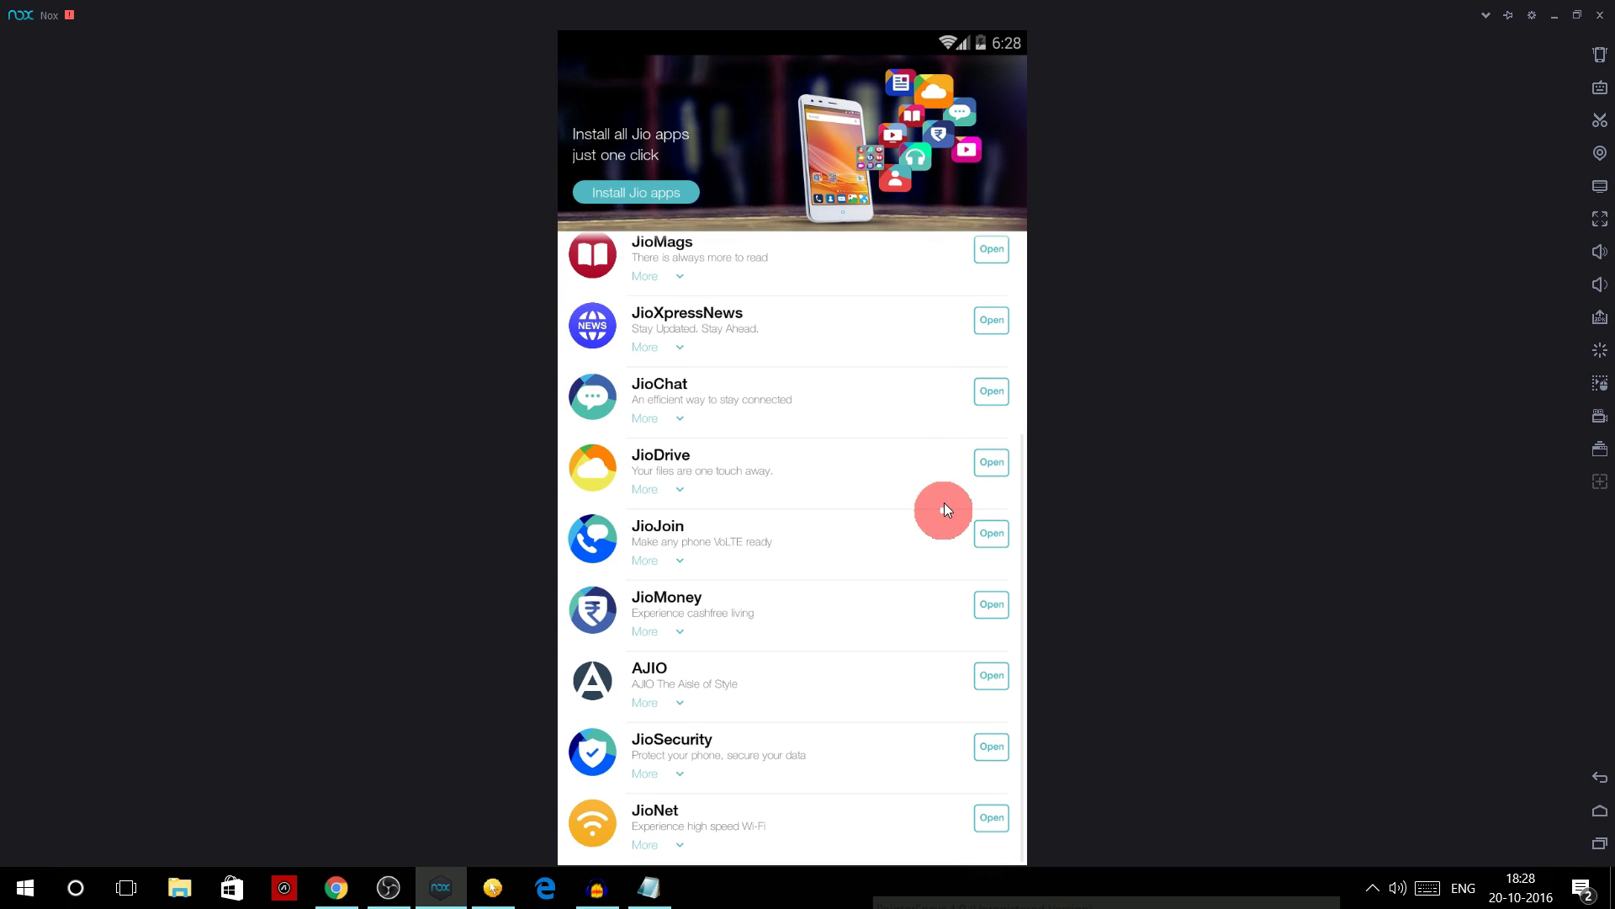
scroll(942, 482, up, 5)
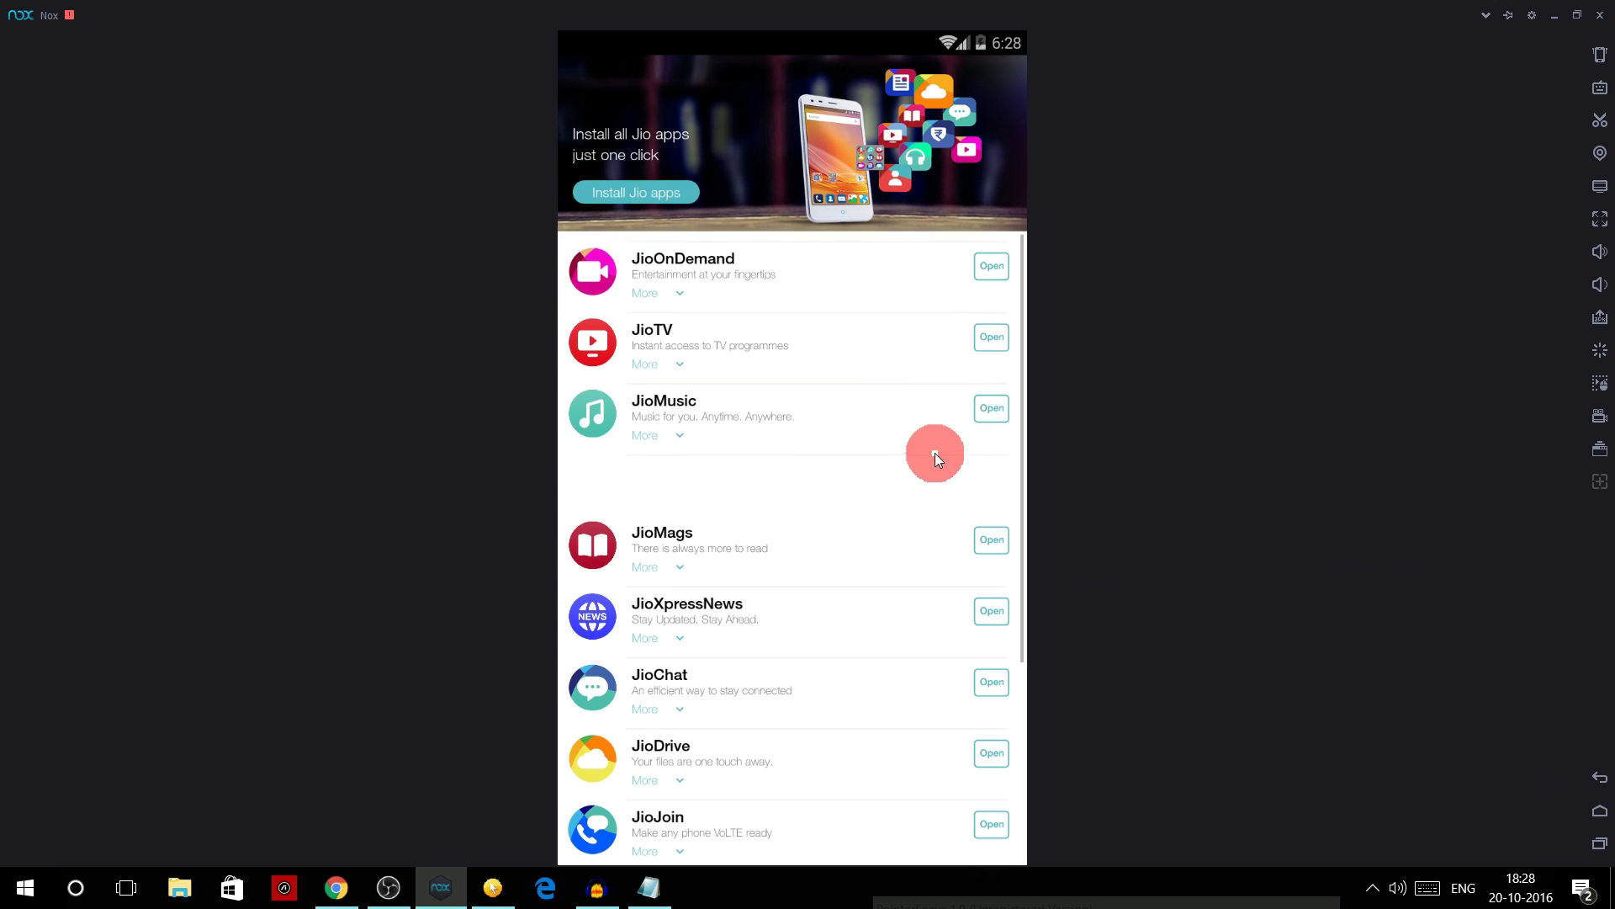
click(1600, 778)
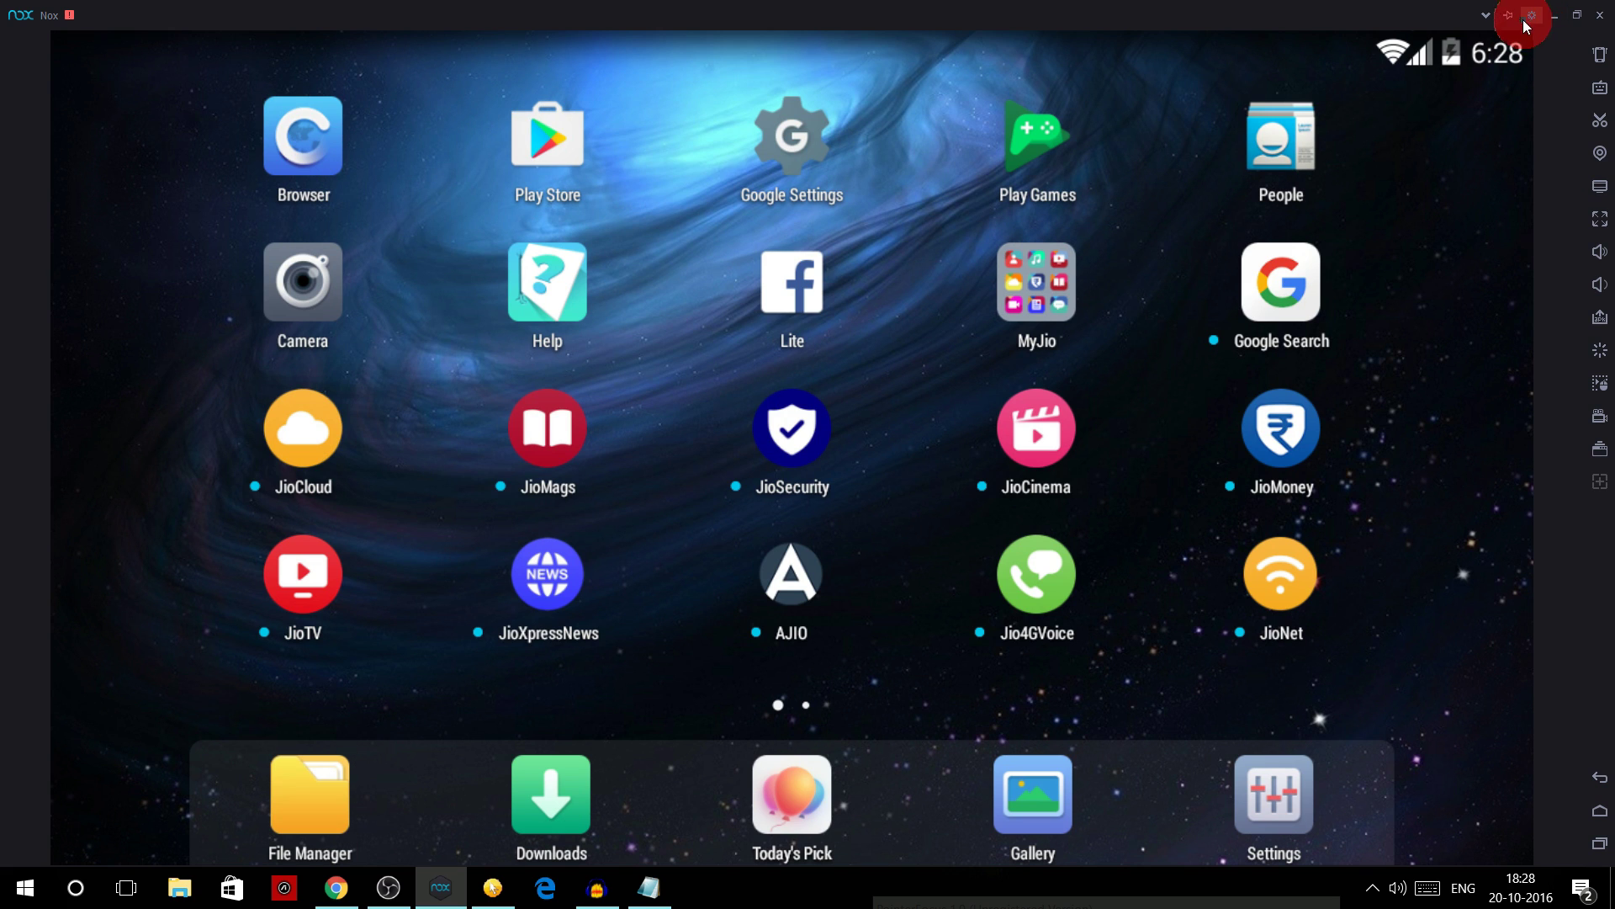
- In the emulator's system settings, set root access to On
click(1532, 17)
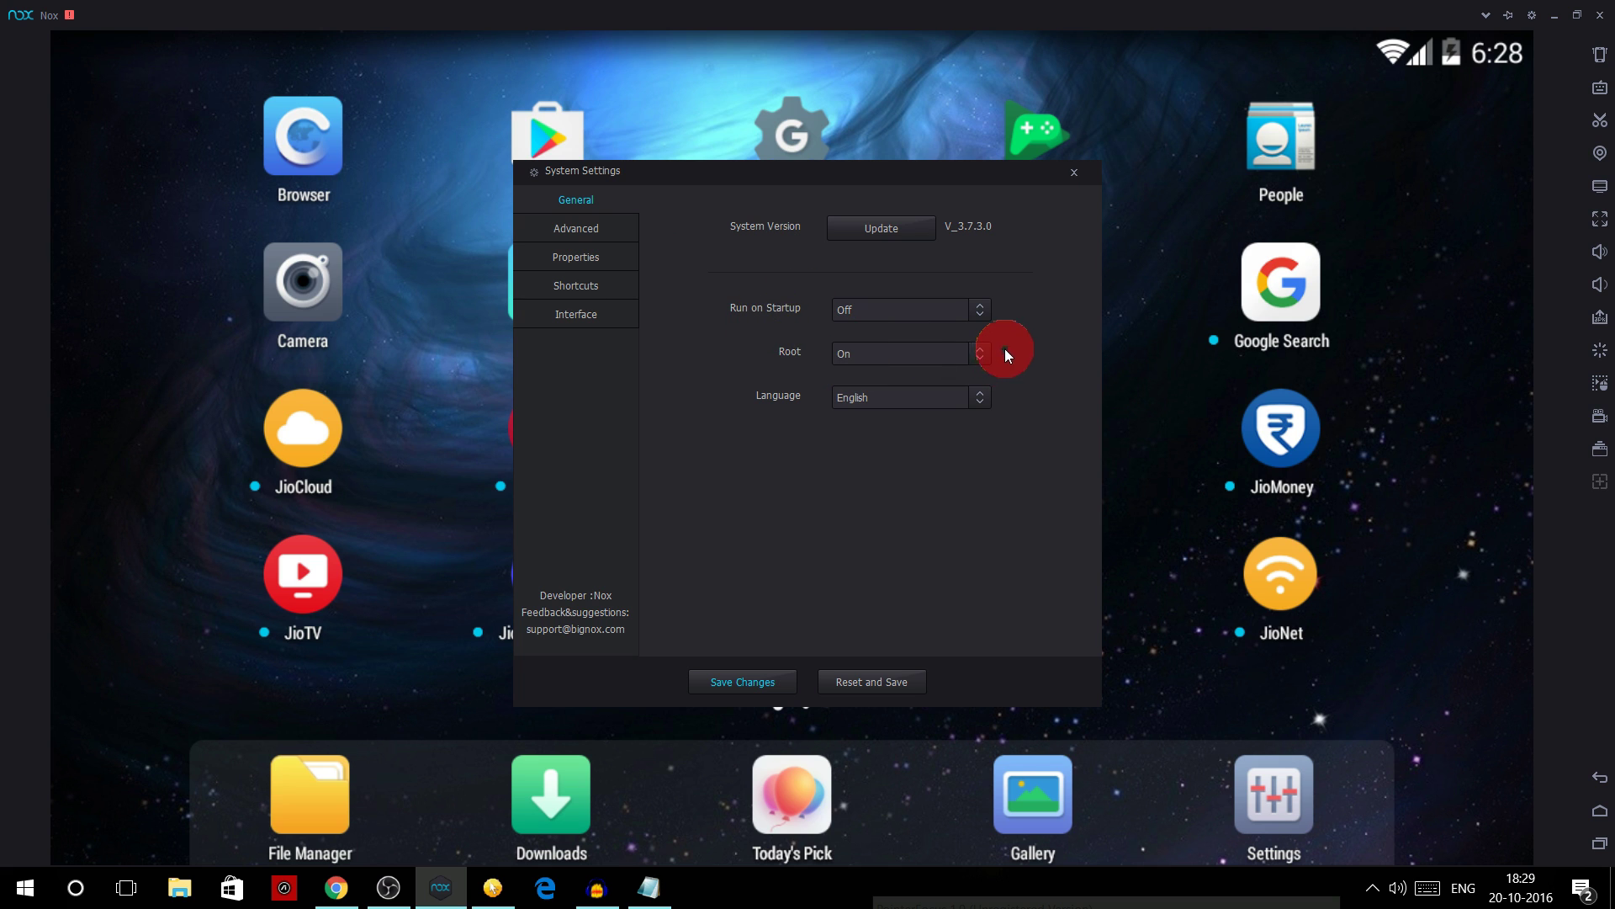
click(979, 353)
click(980, 352)
click(899, 410)
click(969, 353)
click(933, 424)
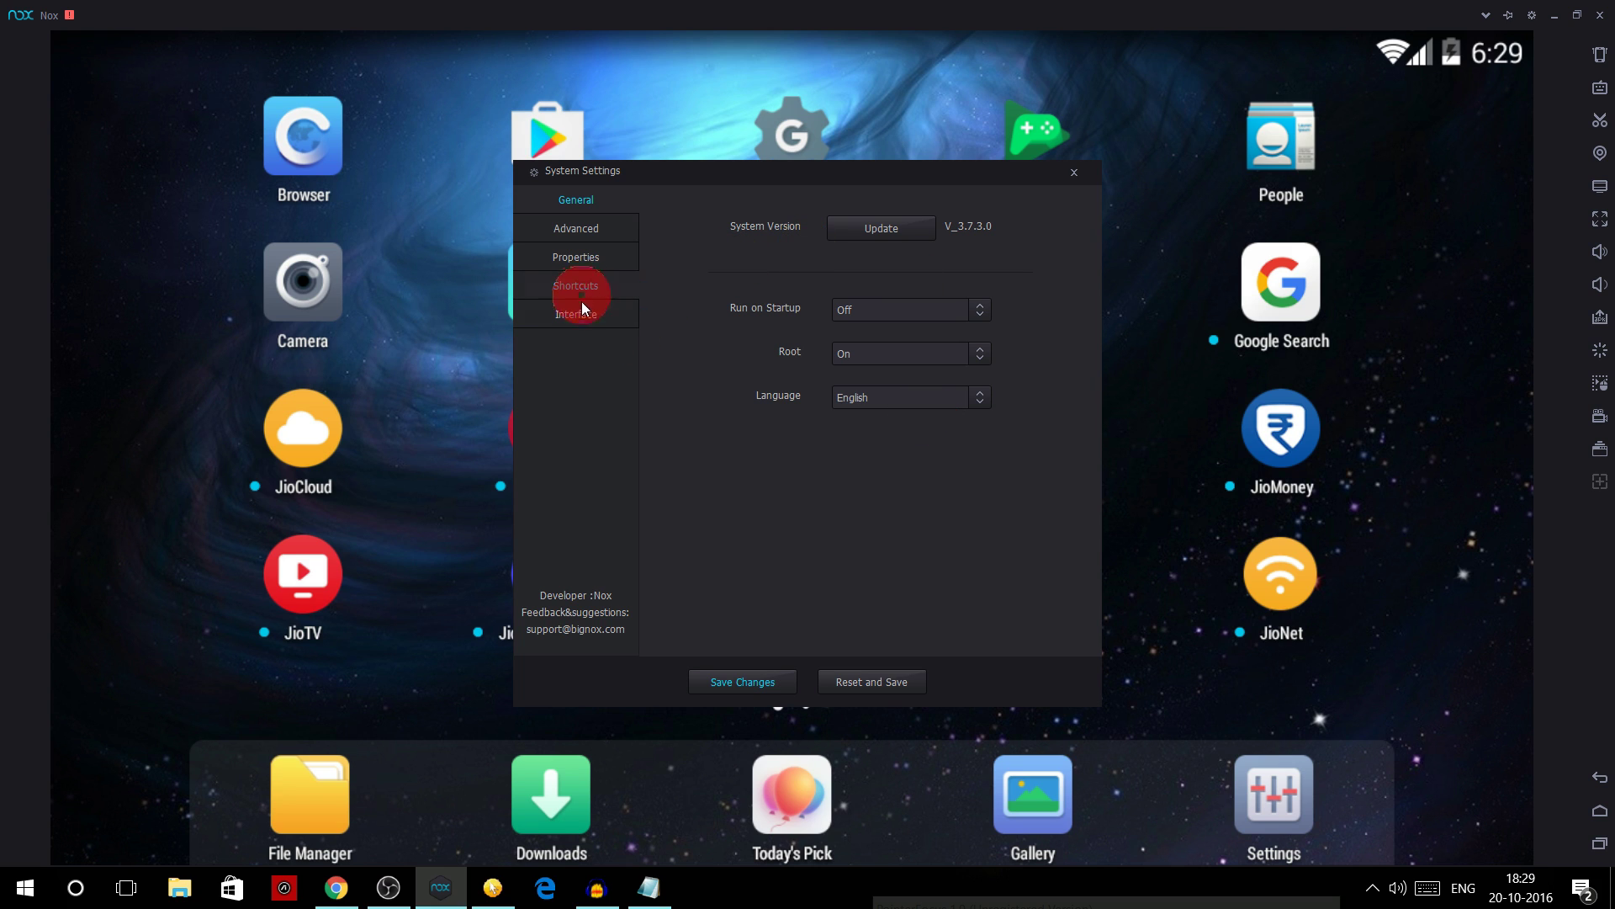
- Show the device Properties and copy the IMEI number from the trick.txt note
click(592, 258)
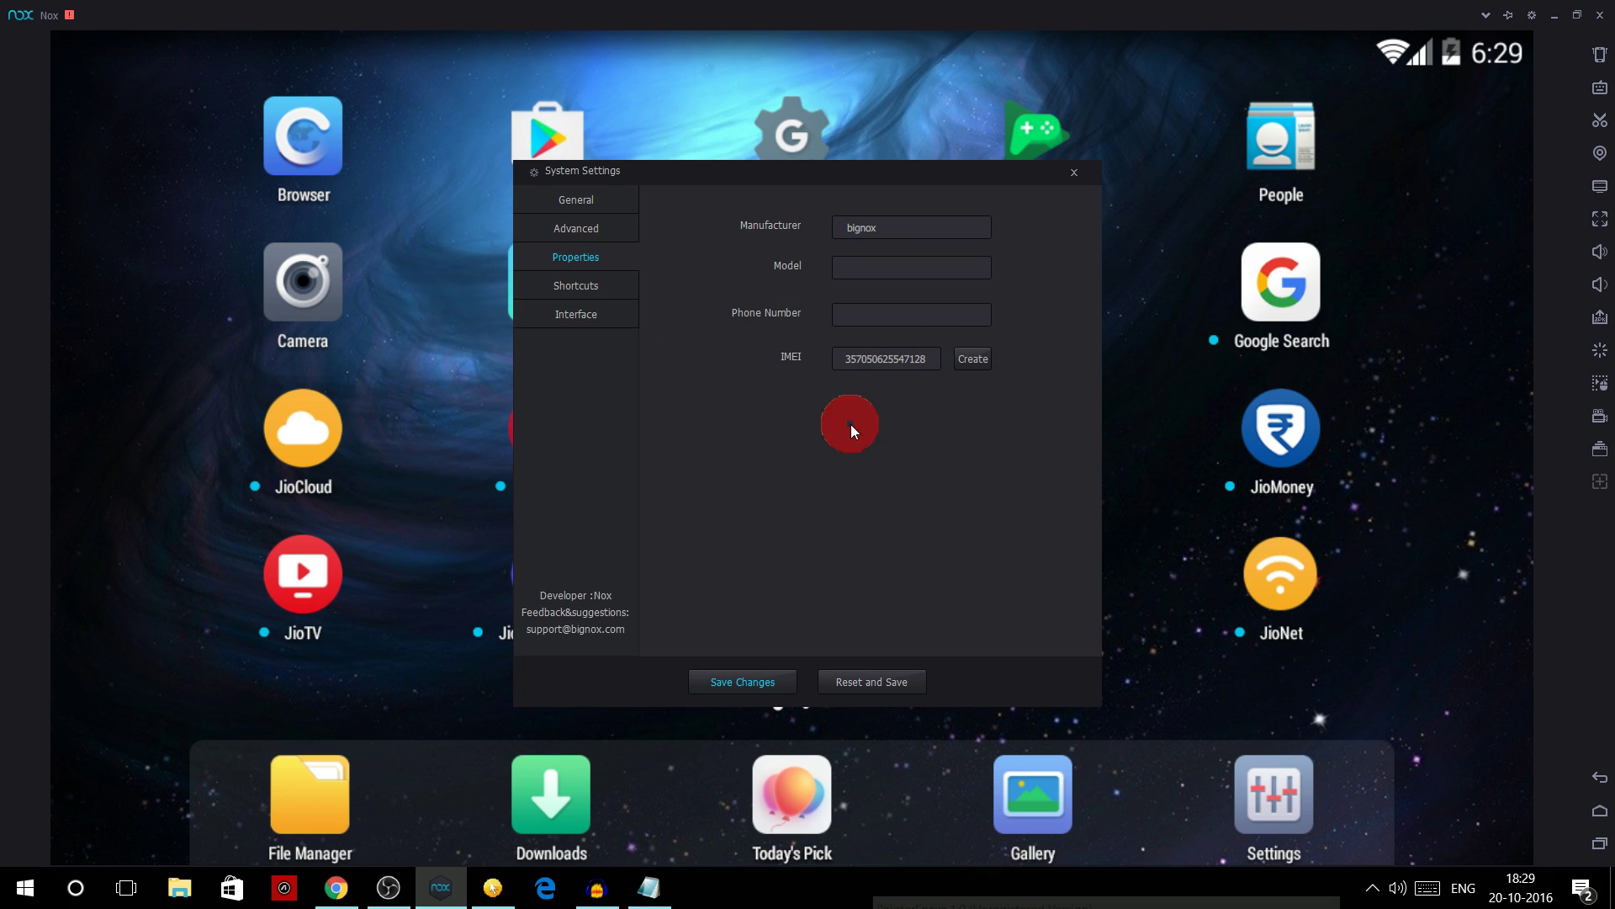
click(663, 900)
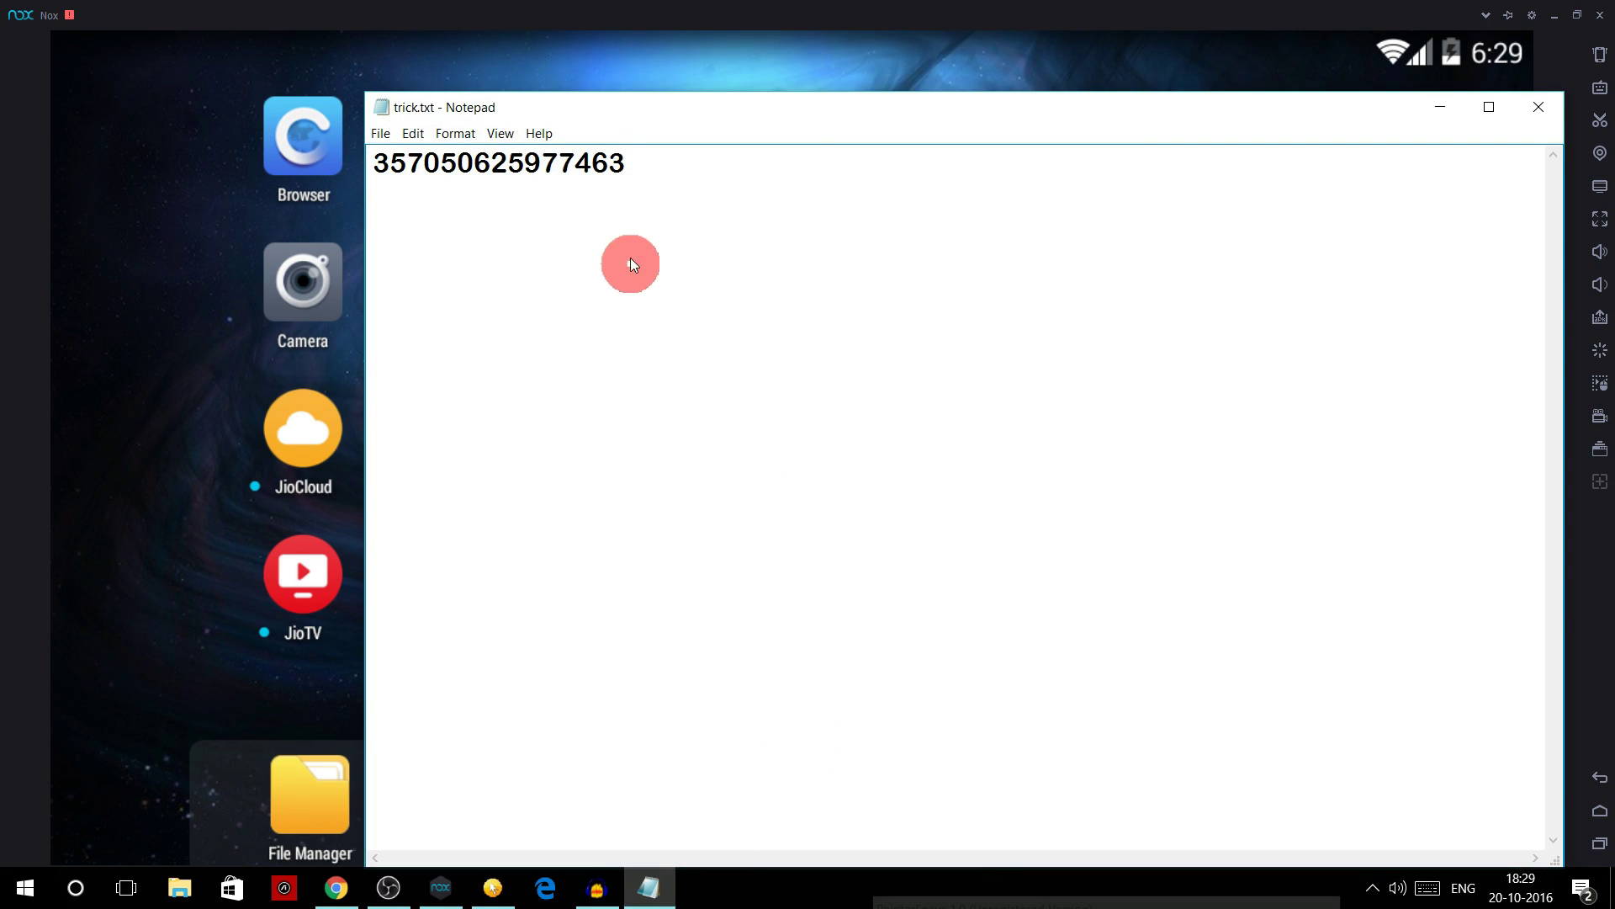
drag(629, 163, 371, 163)
key(ctrl+c)
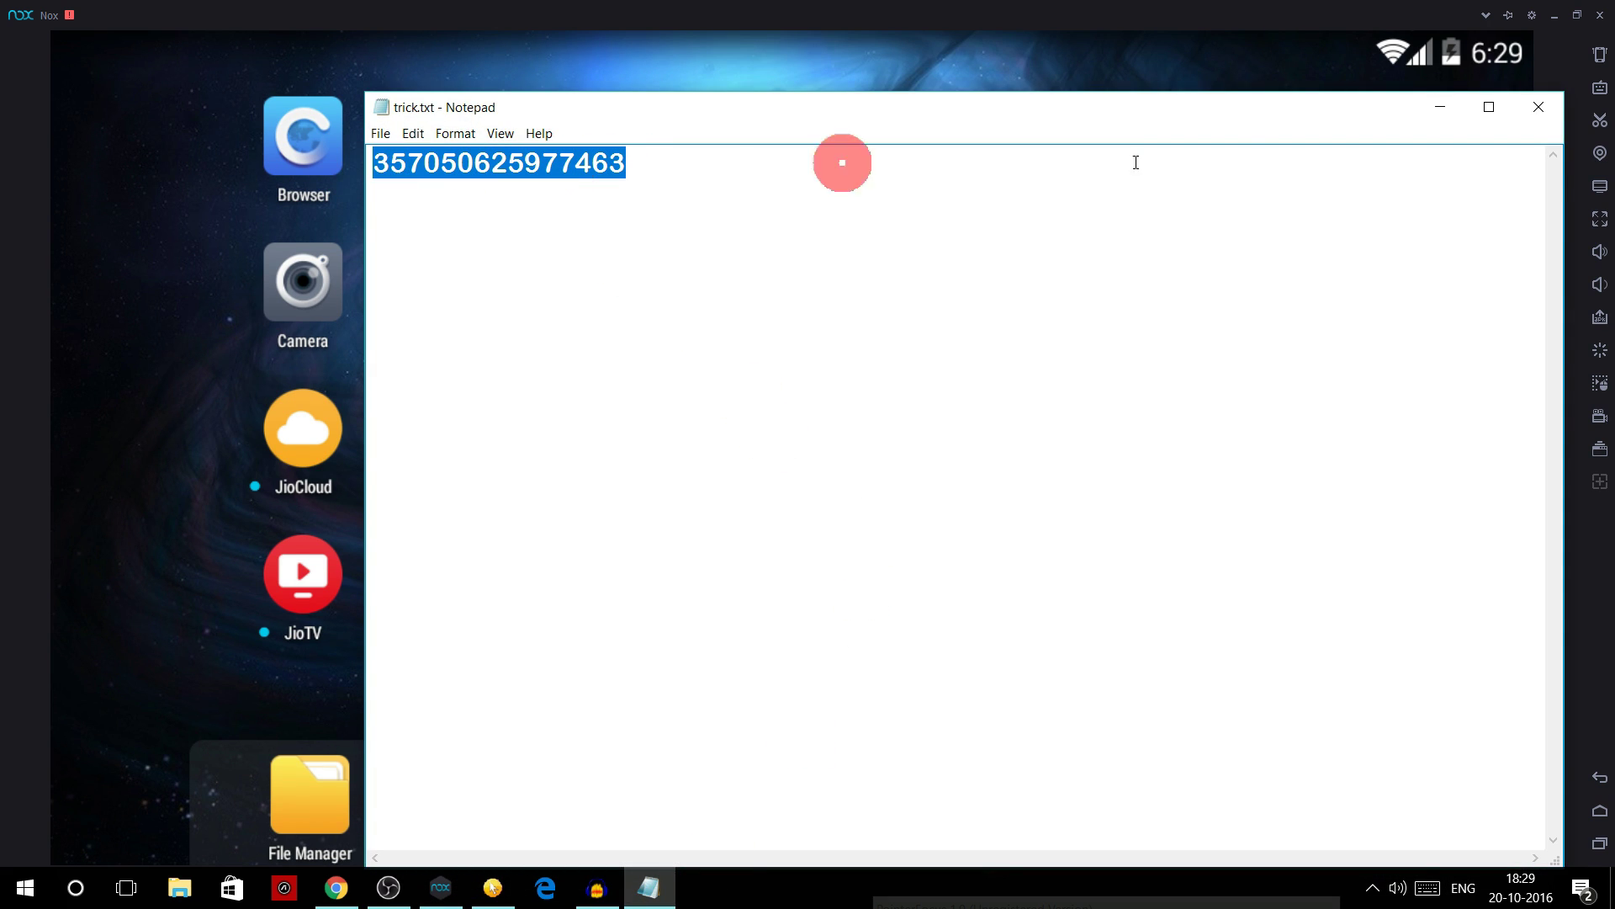
click(1441, 106)
- Replace the IMEI with the copied number ending in 854 and save the settings
click(926, 357)
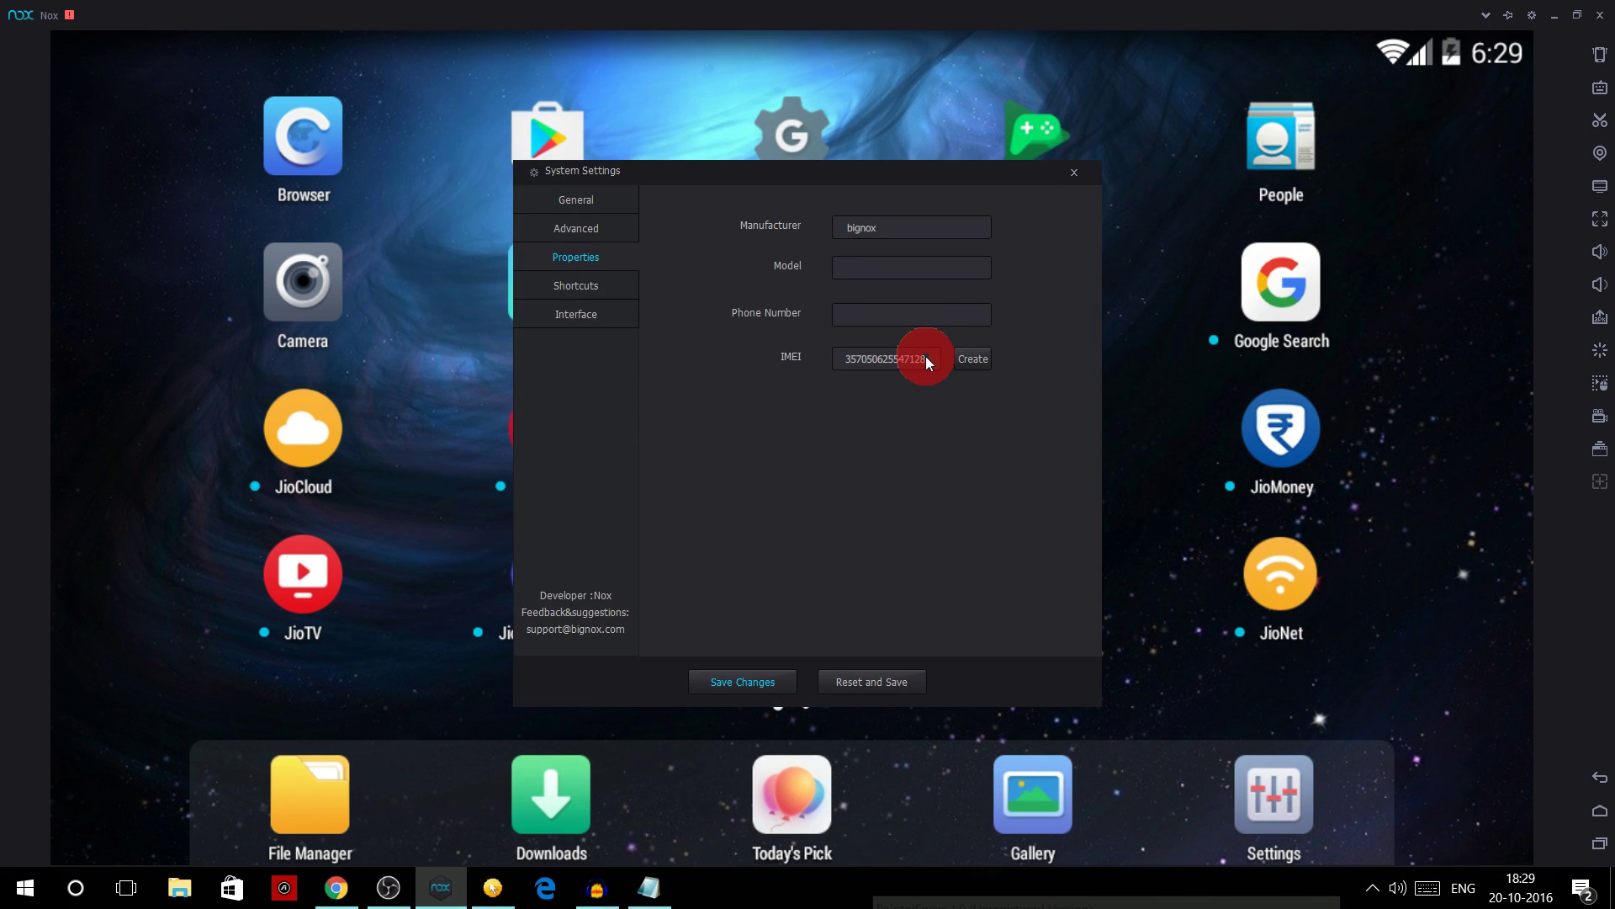
key(ctrl+a)
key(BackSpace)
key(ctrl+v)
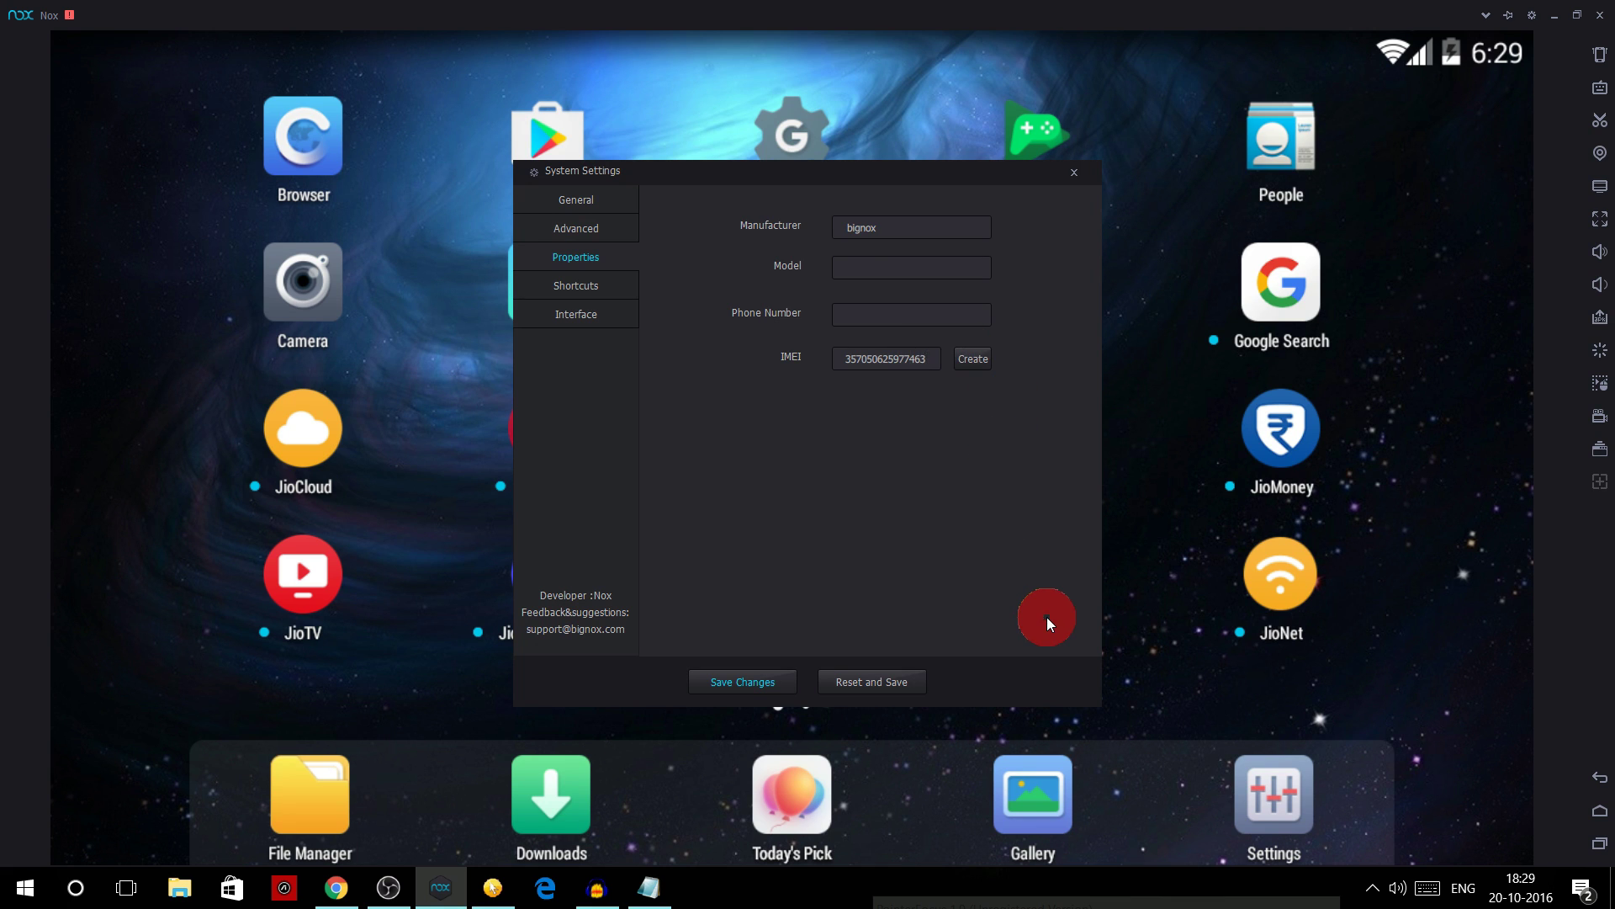
key(BackSpace)
key(BackSpace)
key(BackSpace)
key(BackSpace)
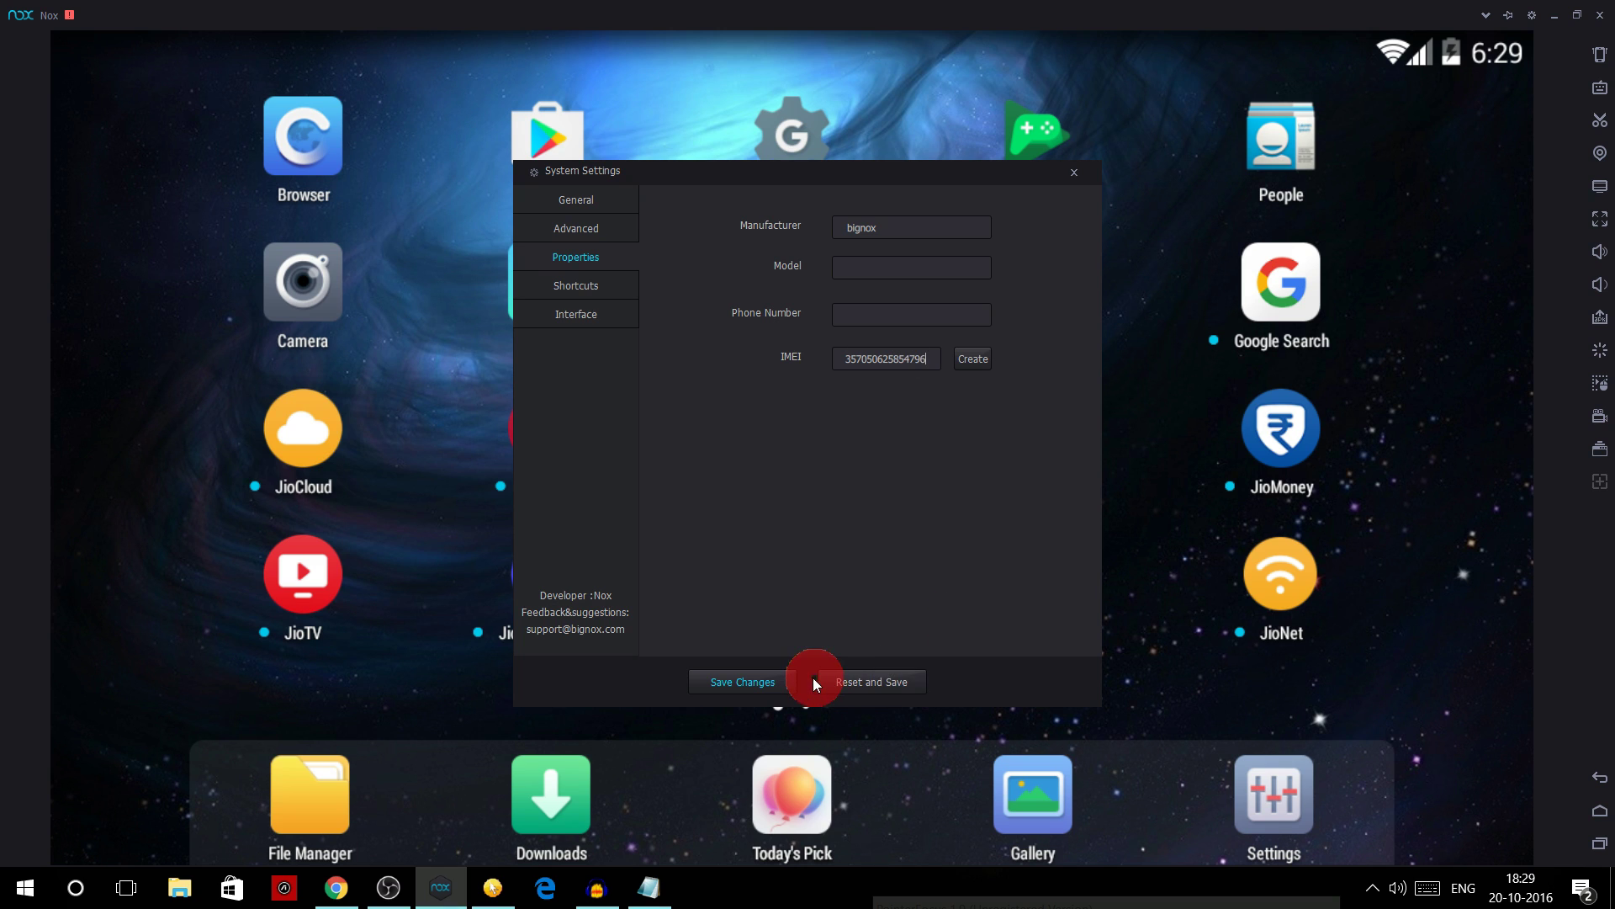
click(772, 682)
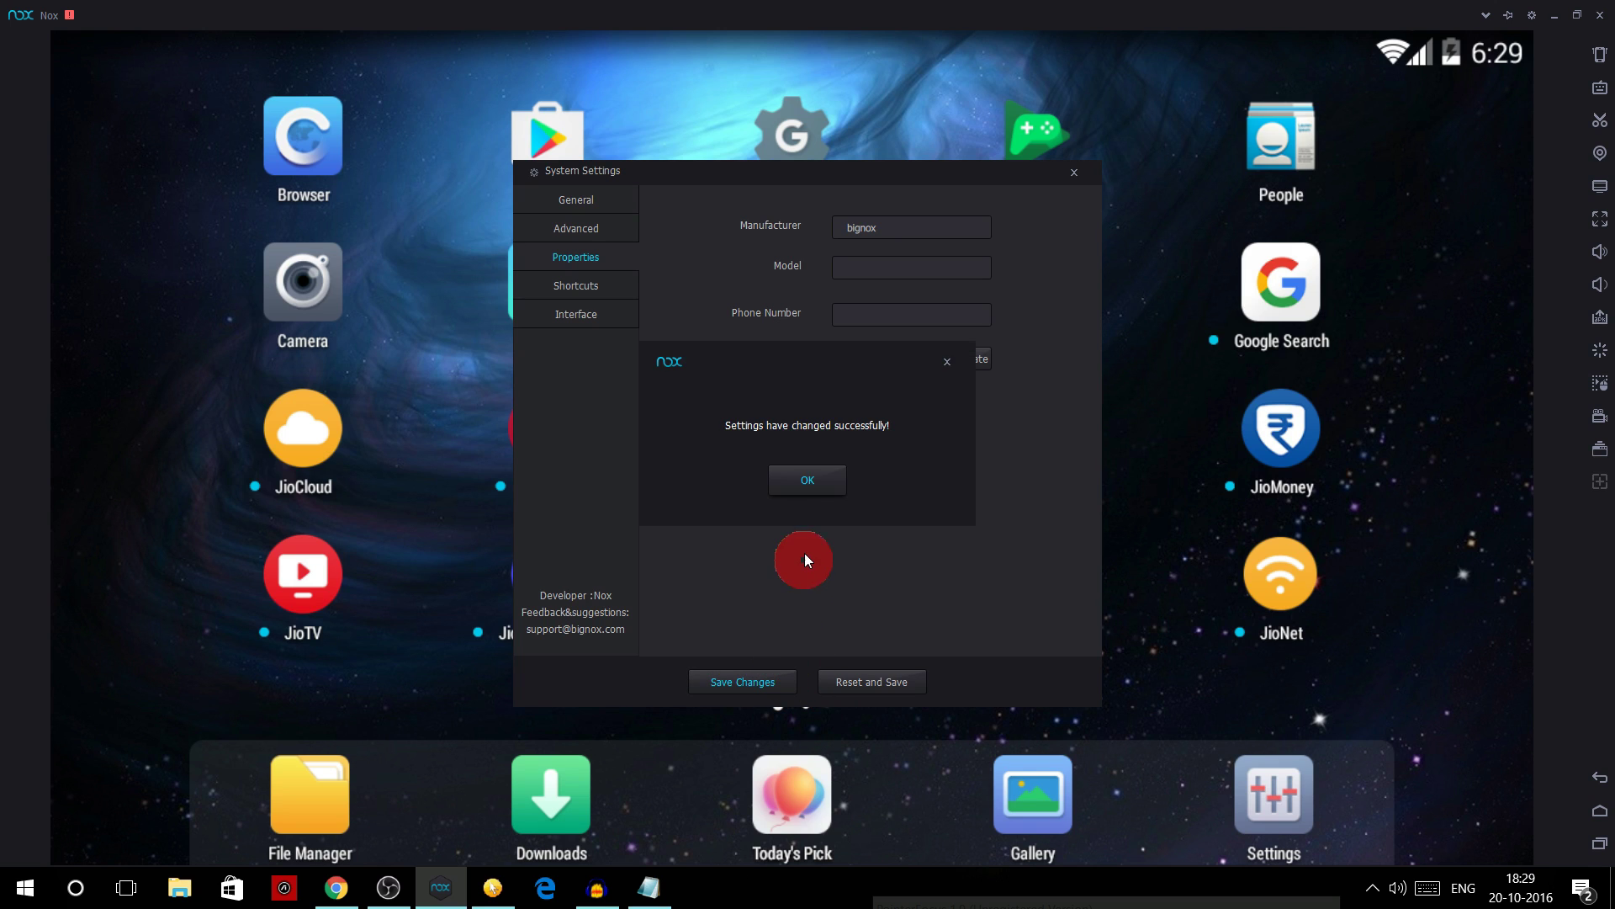
click(812, 480)
- Close settings and clear MyJio's stored data from its app info
click(1074, 172)
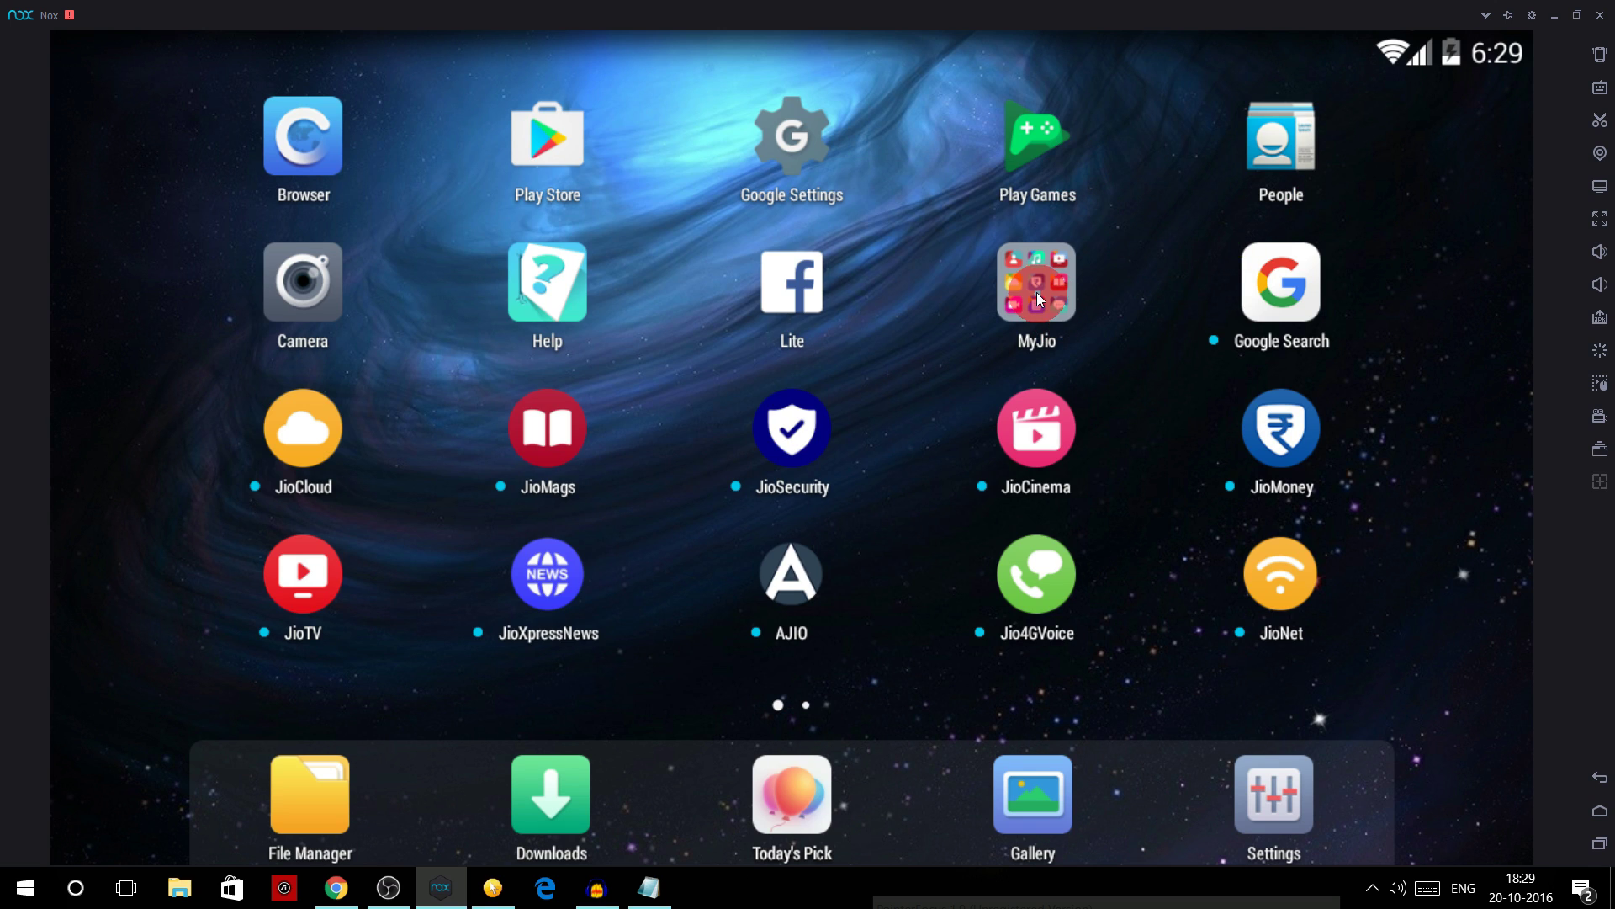
drag(1050, 290, 1048, 312)
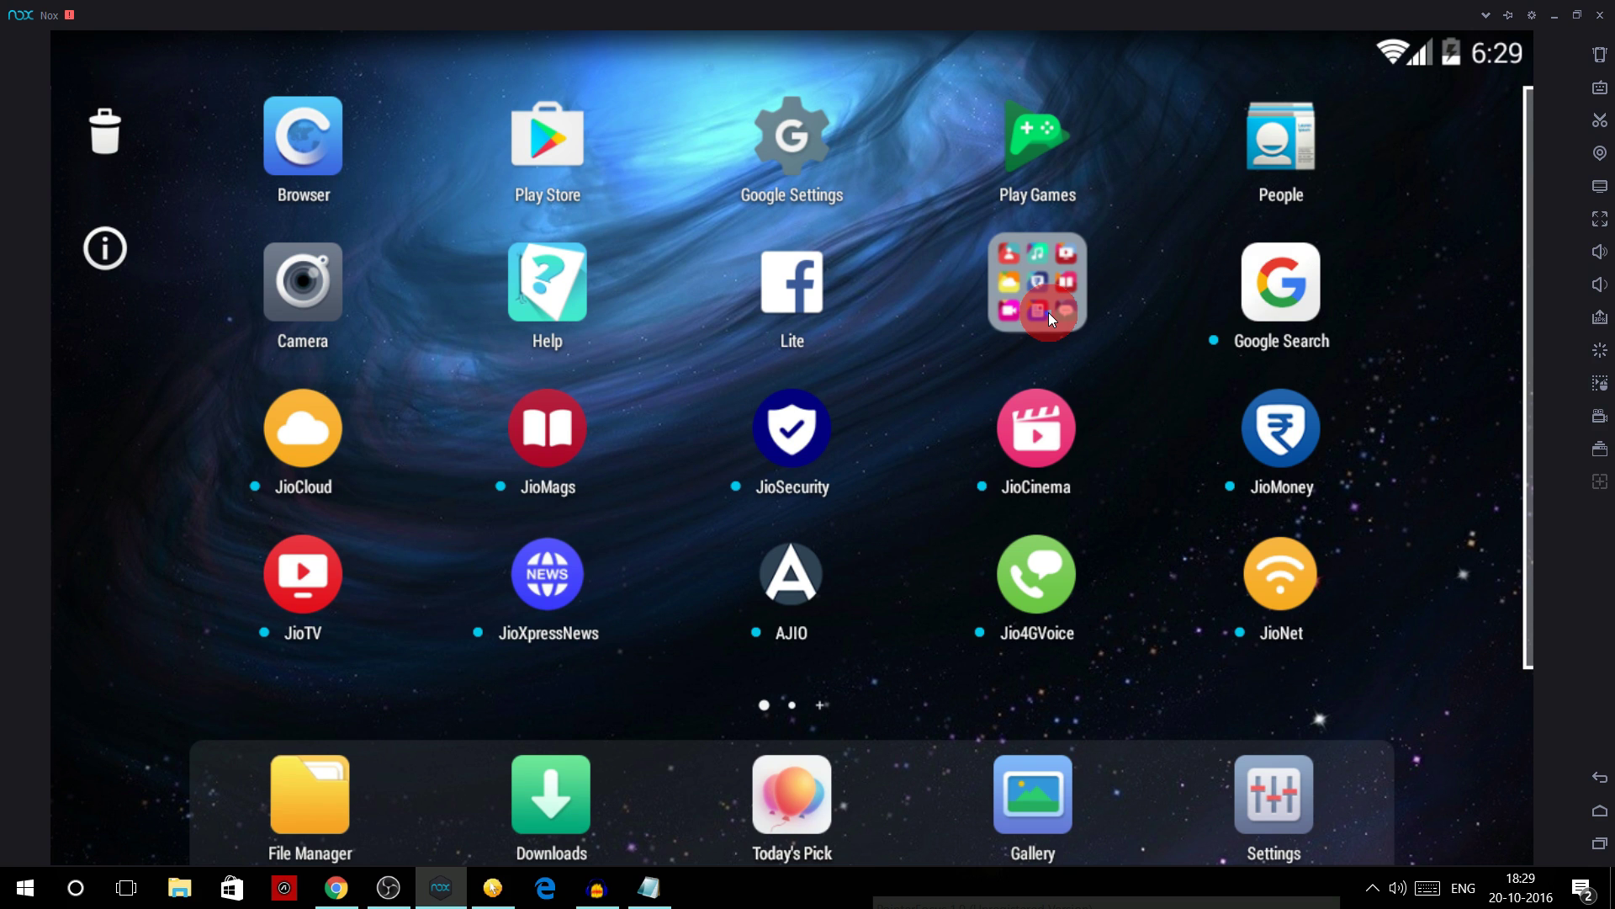
drag(1048, 312, 86, 264)
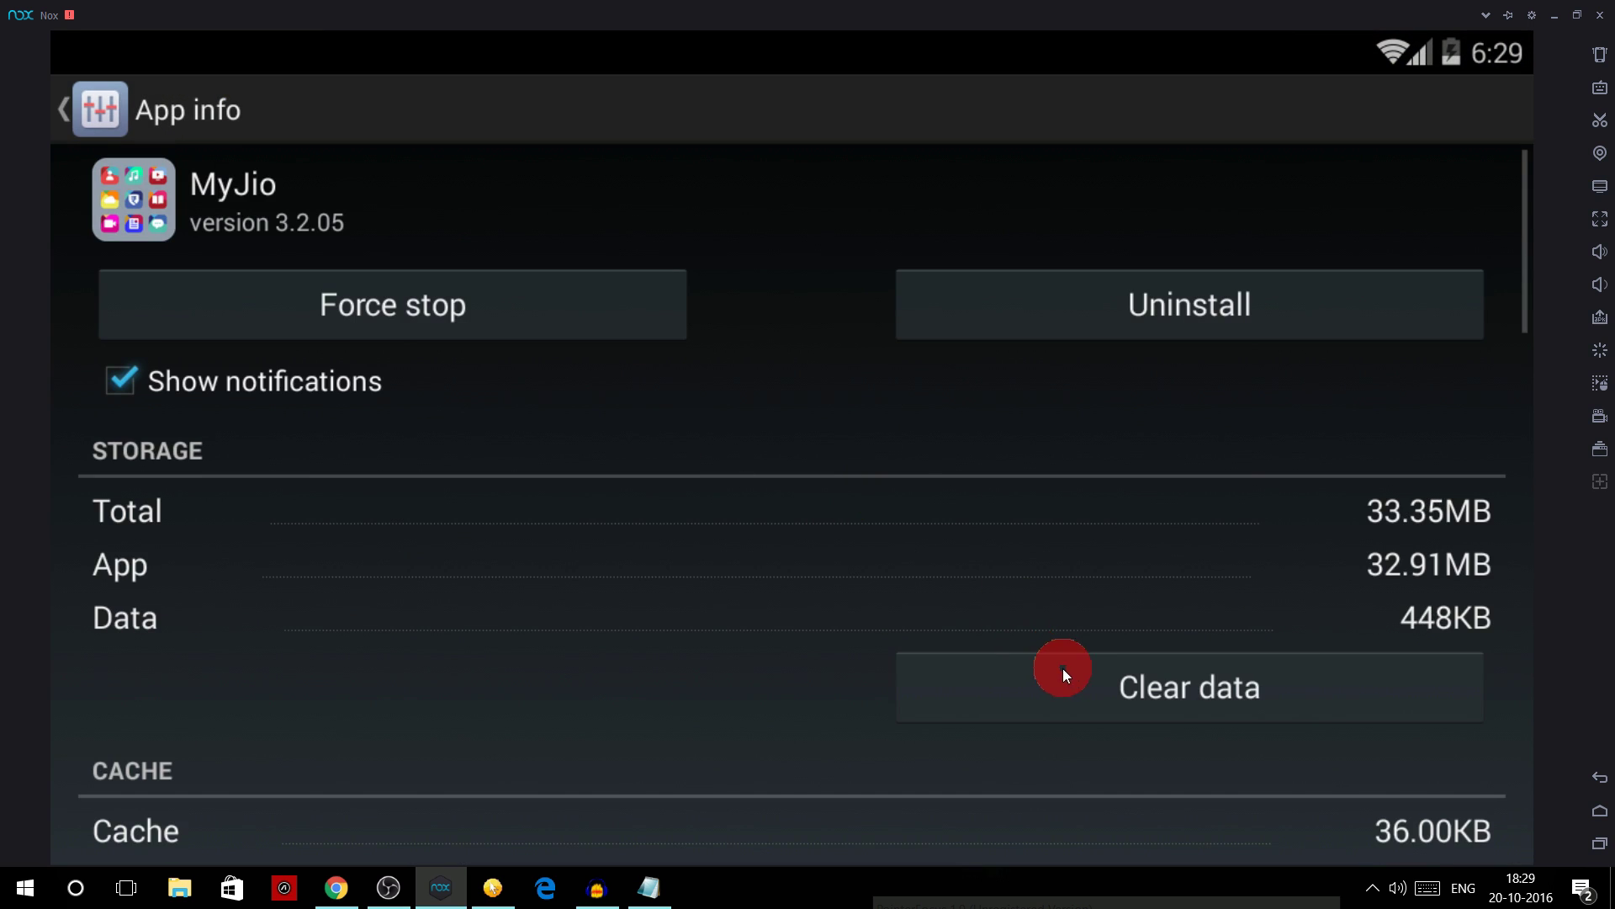
click(1063, 673)
click(1063, 582)
- Turn the emulator's Wi-Fi off and return to the Android home screen
click(1607, 795)
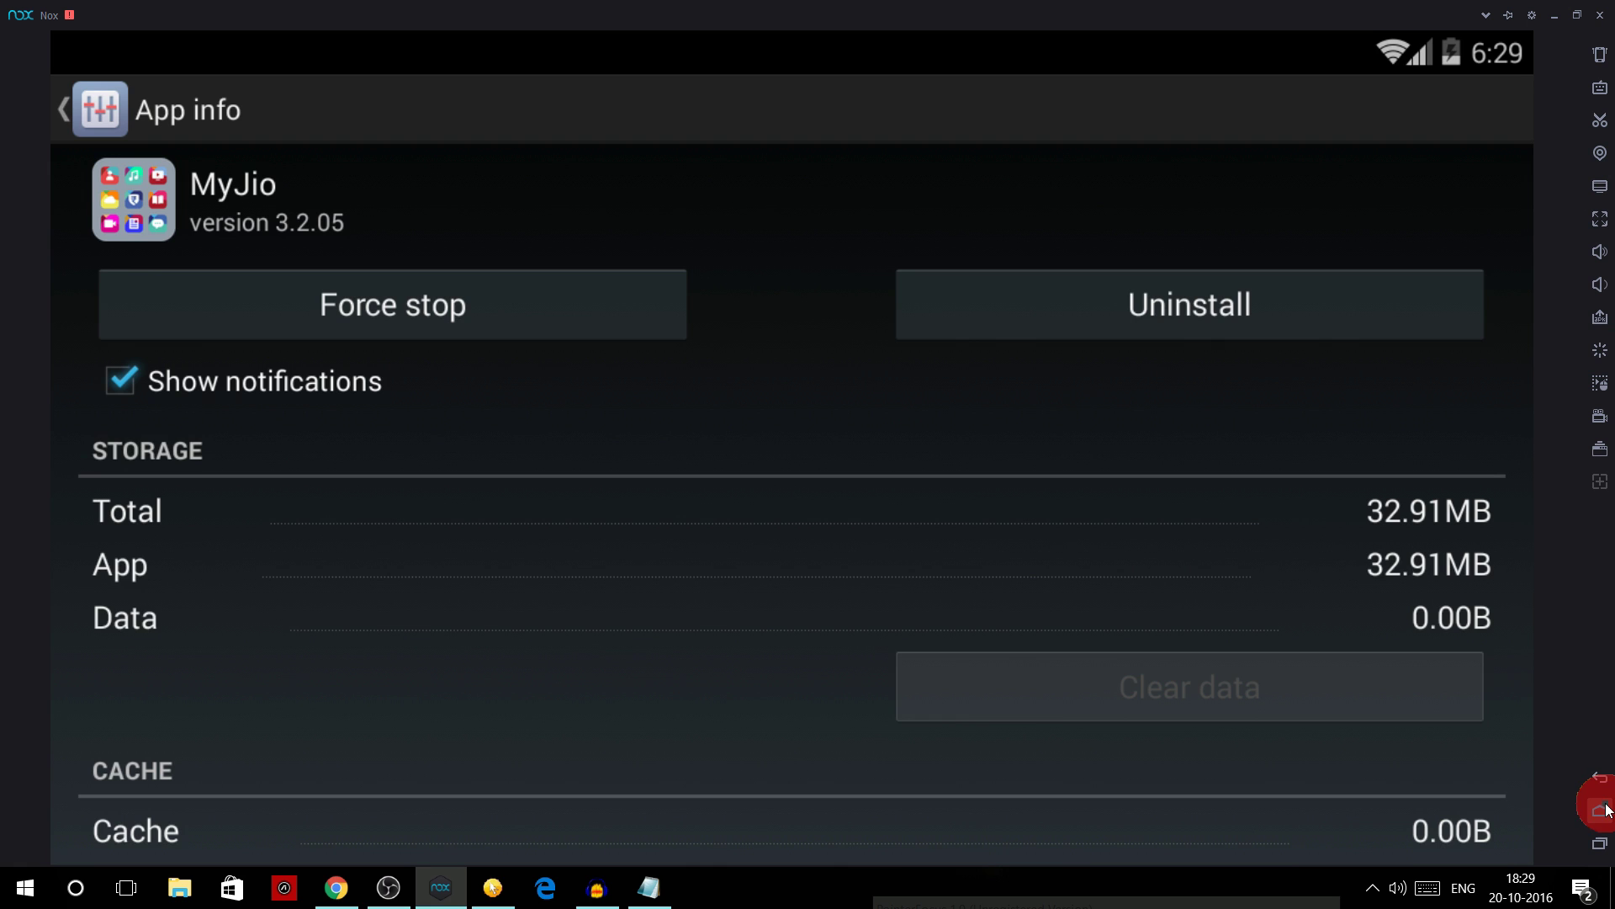
click(1600, 810)
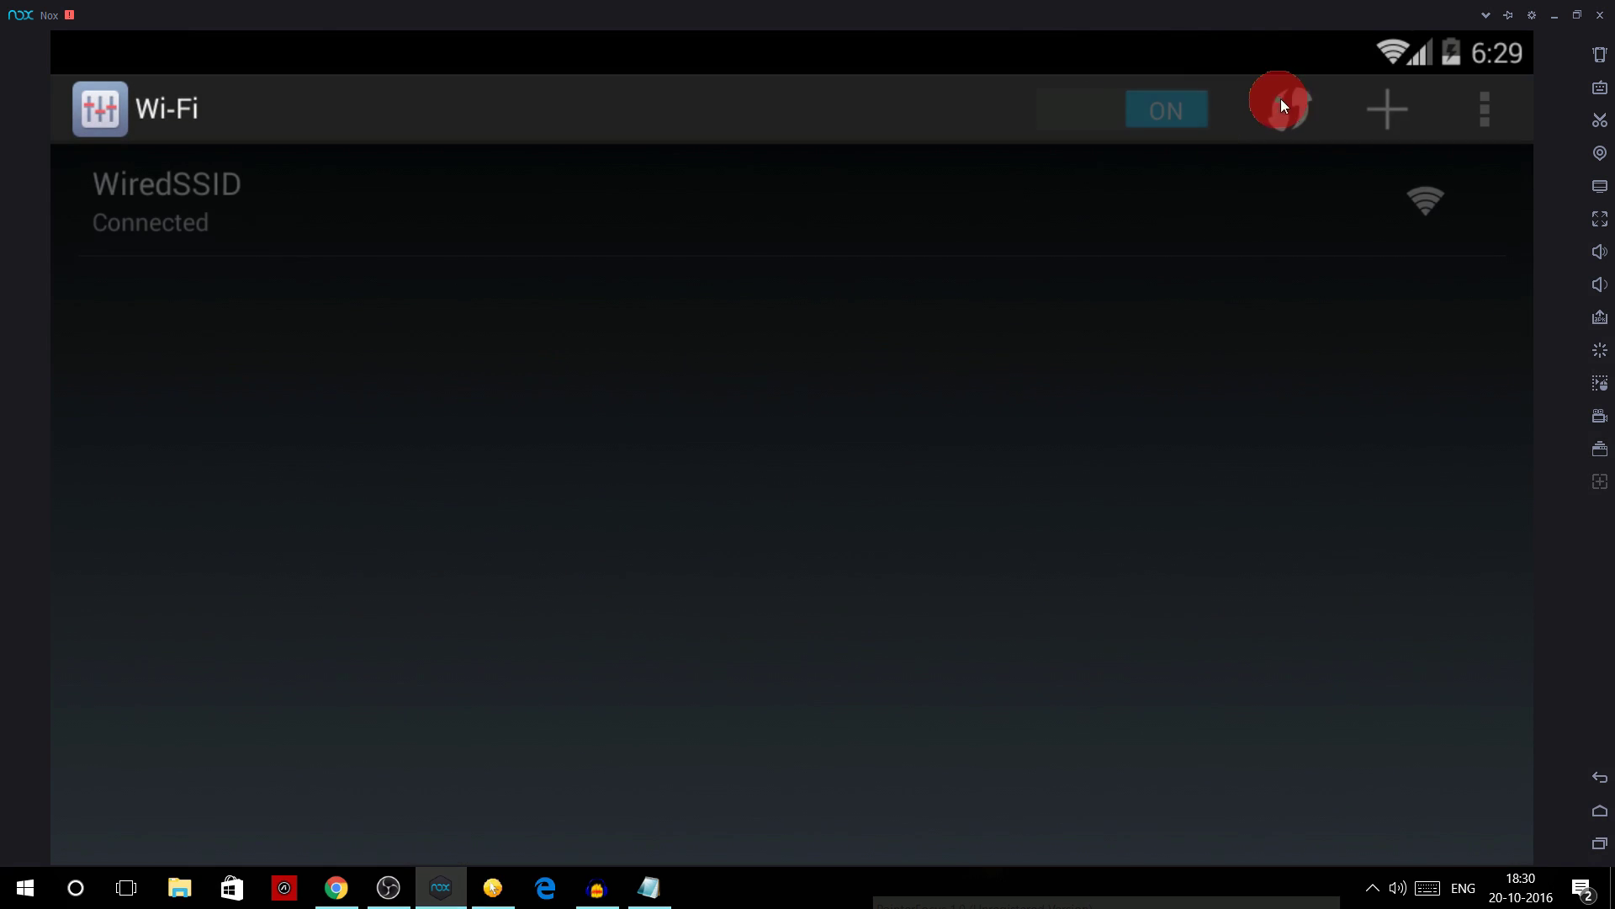
click(1151, 93)
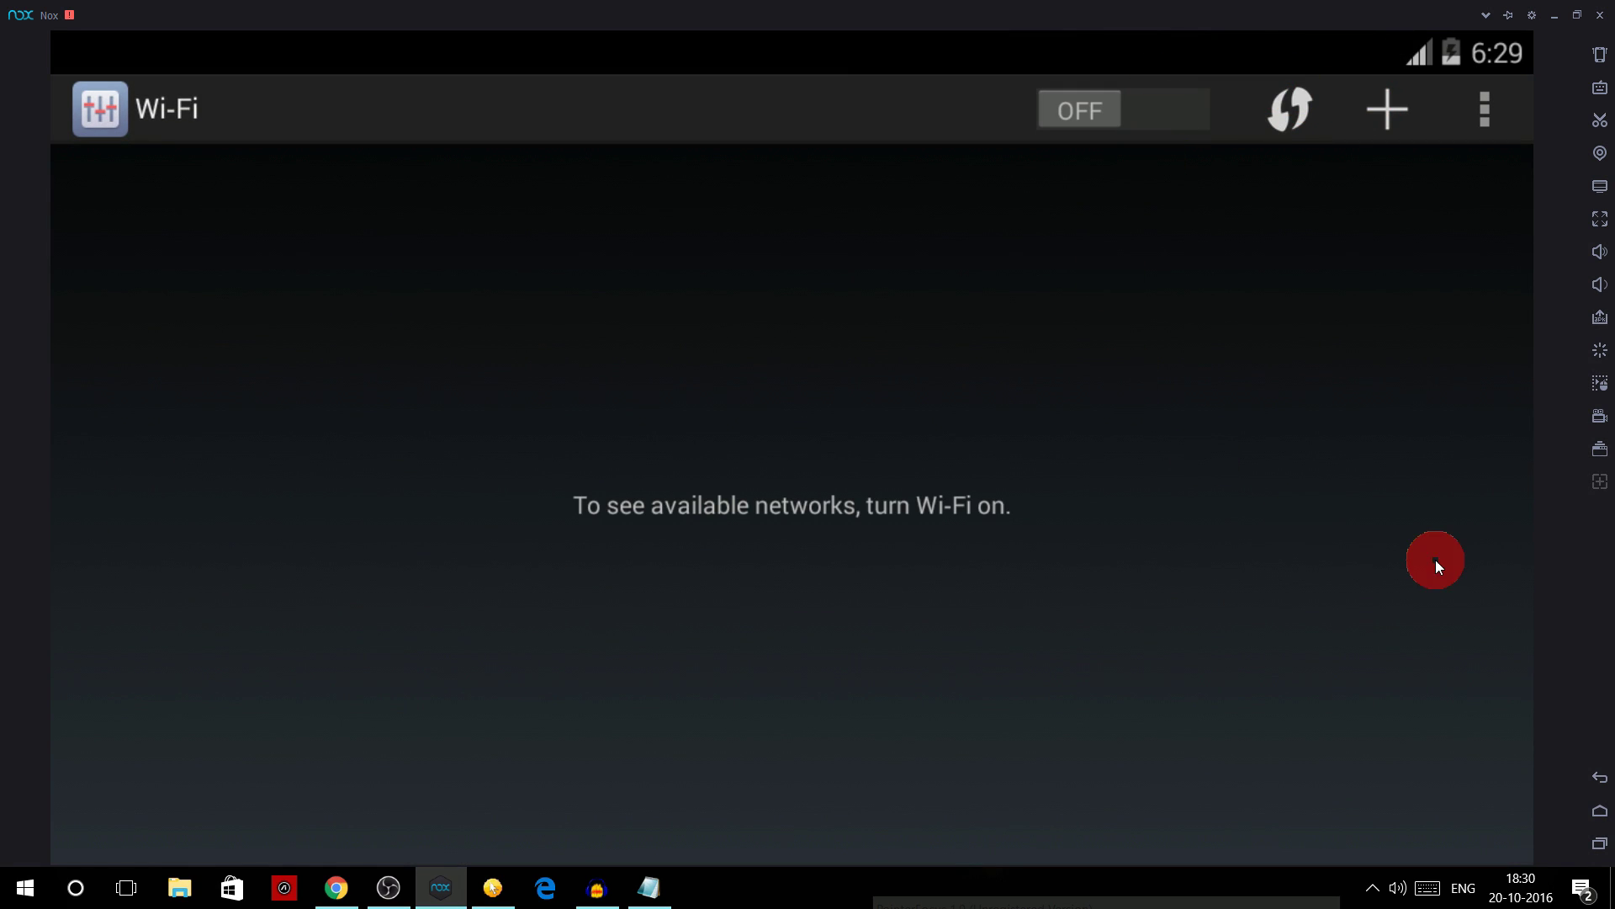
click(1601, 810)
- Launch MyJio from the Jio apps list and dismiss the welcome offer popup
click(1020, 294)
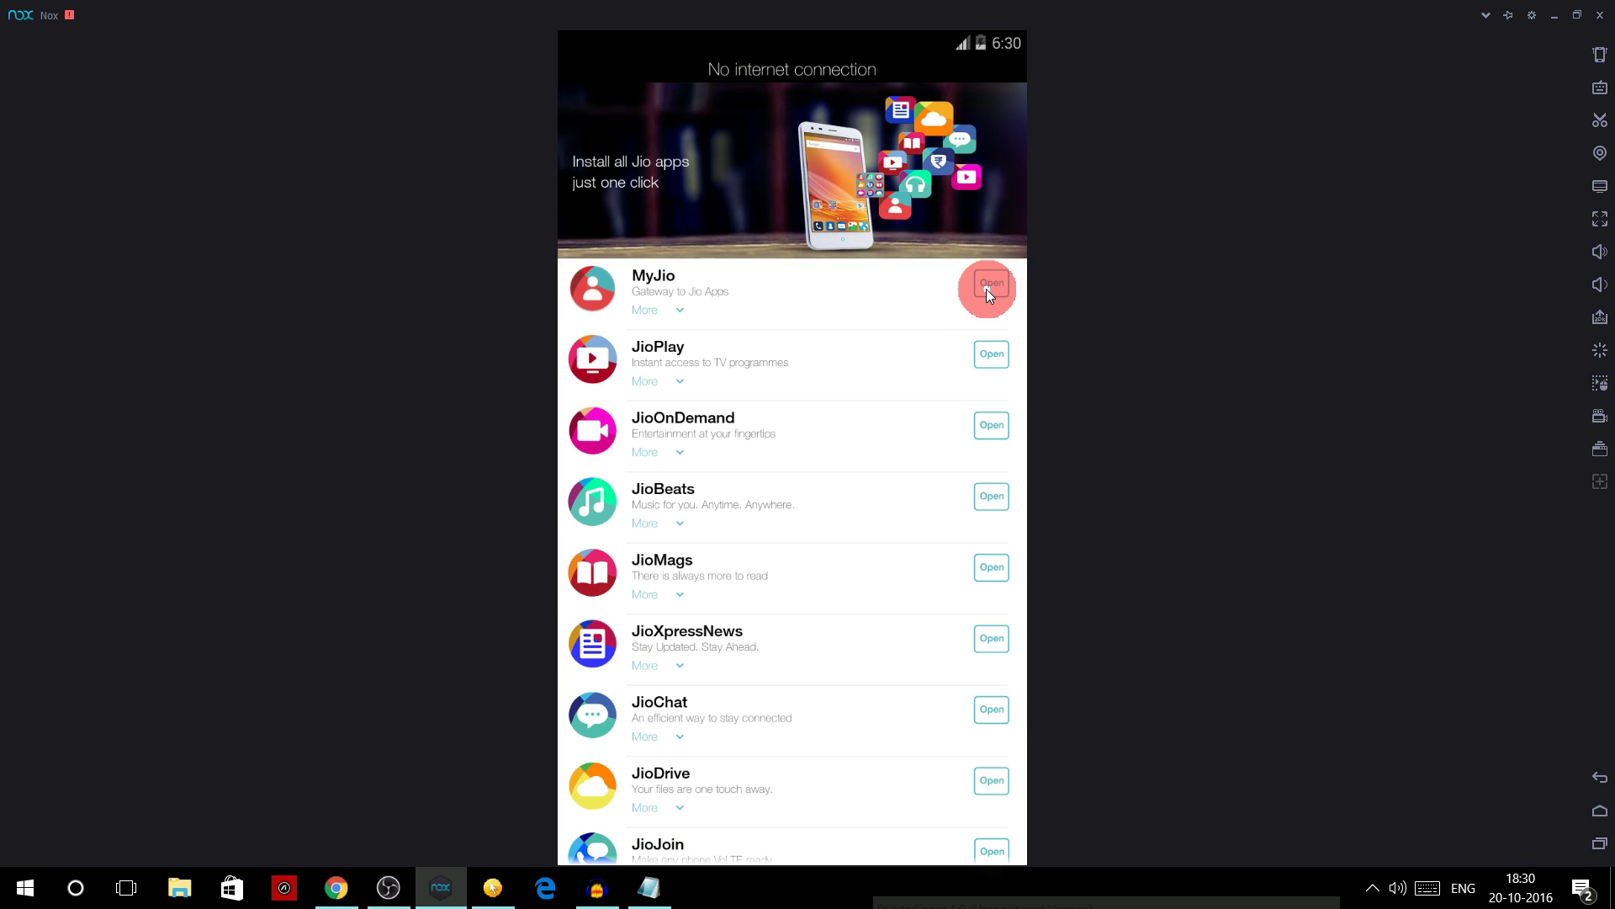
click(987, 289)
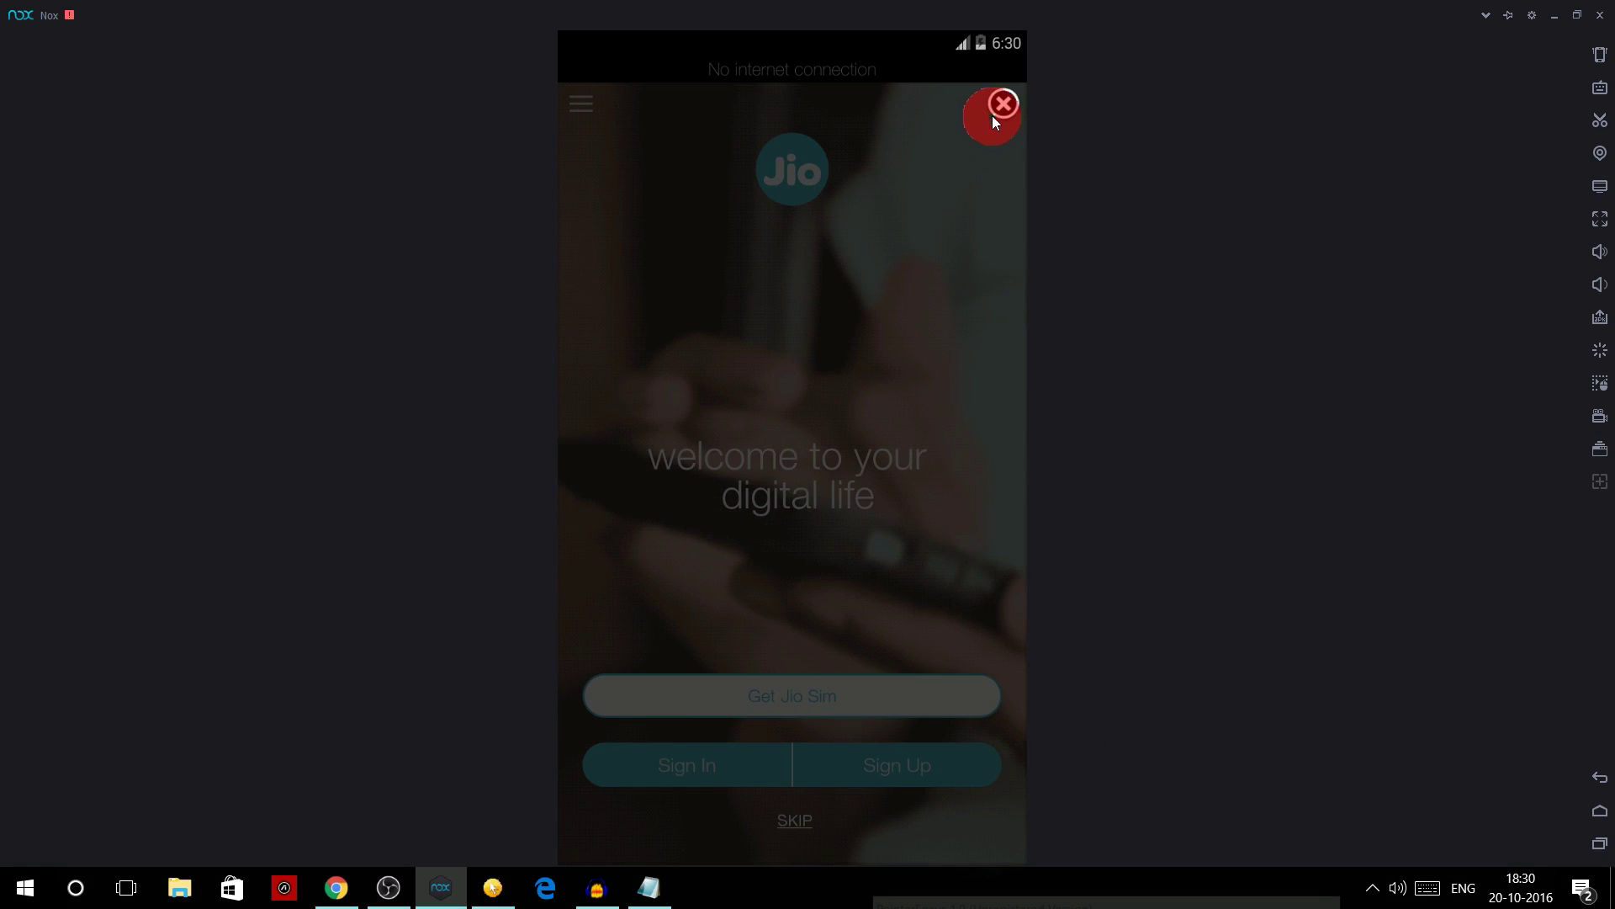
click(1004, 104)
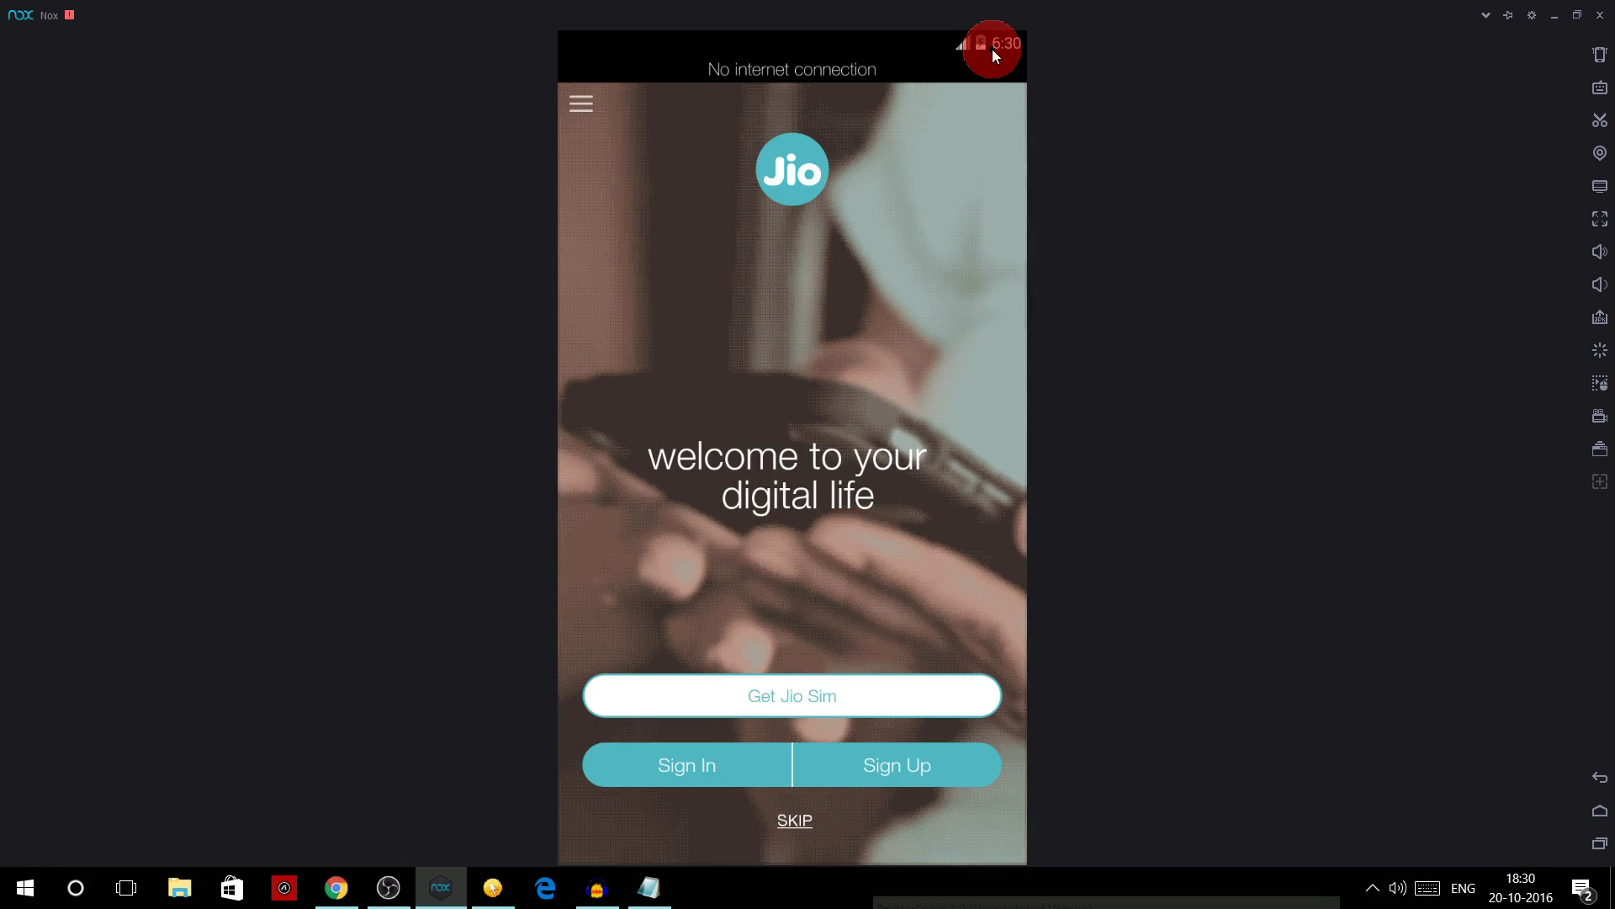
- Turn Wi-Fi back on through the Quick Settings Wi-Fi page
drag(992, 49, 1028, 325)
click(1009, 48)
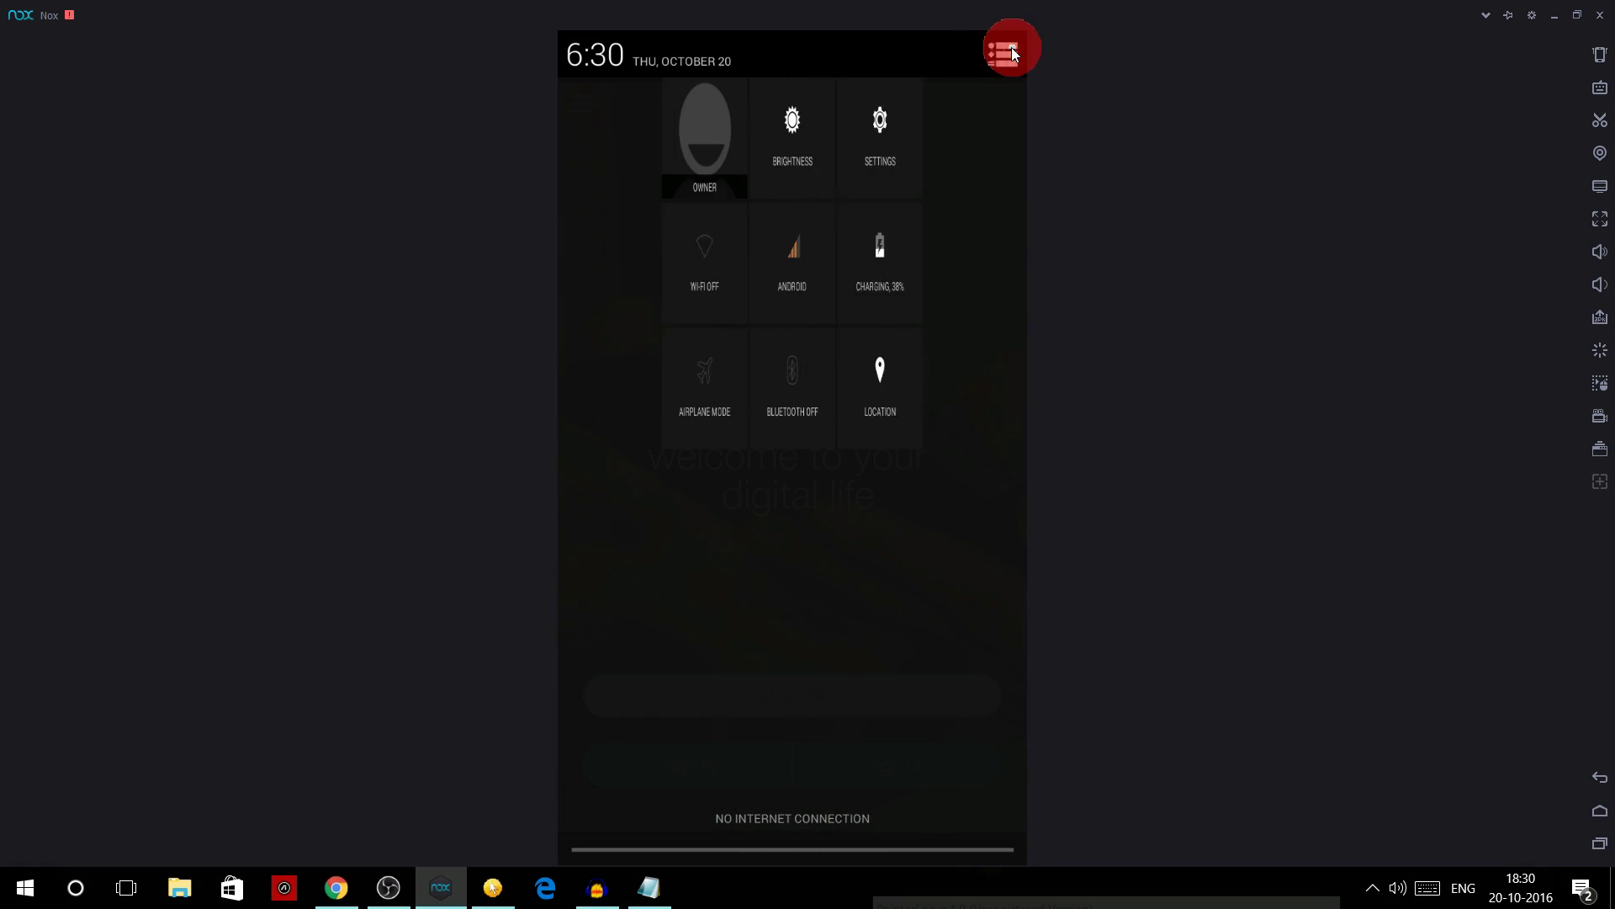
click(693, 265)
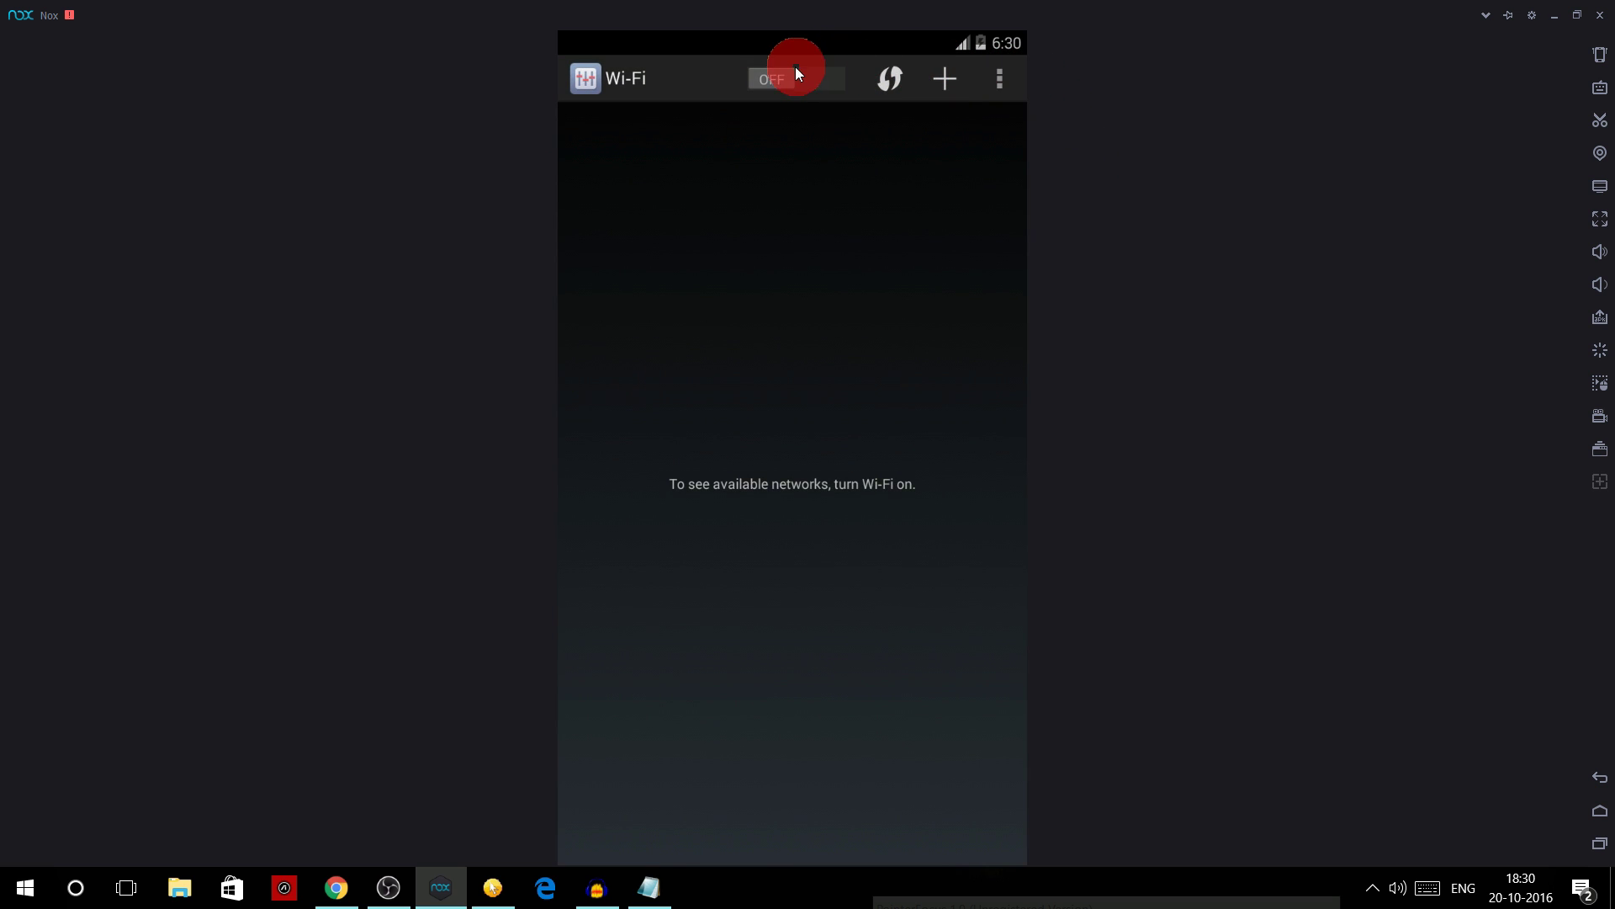
click(794, 77)
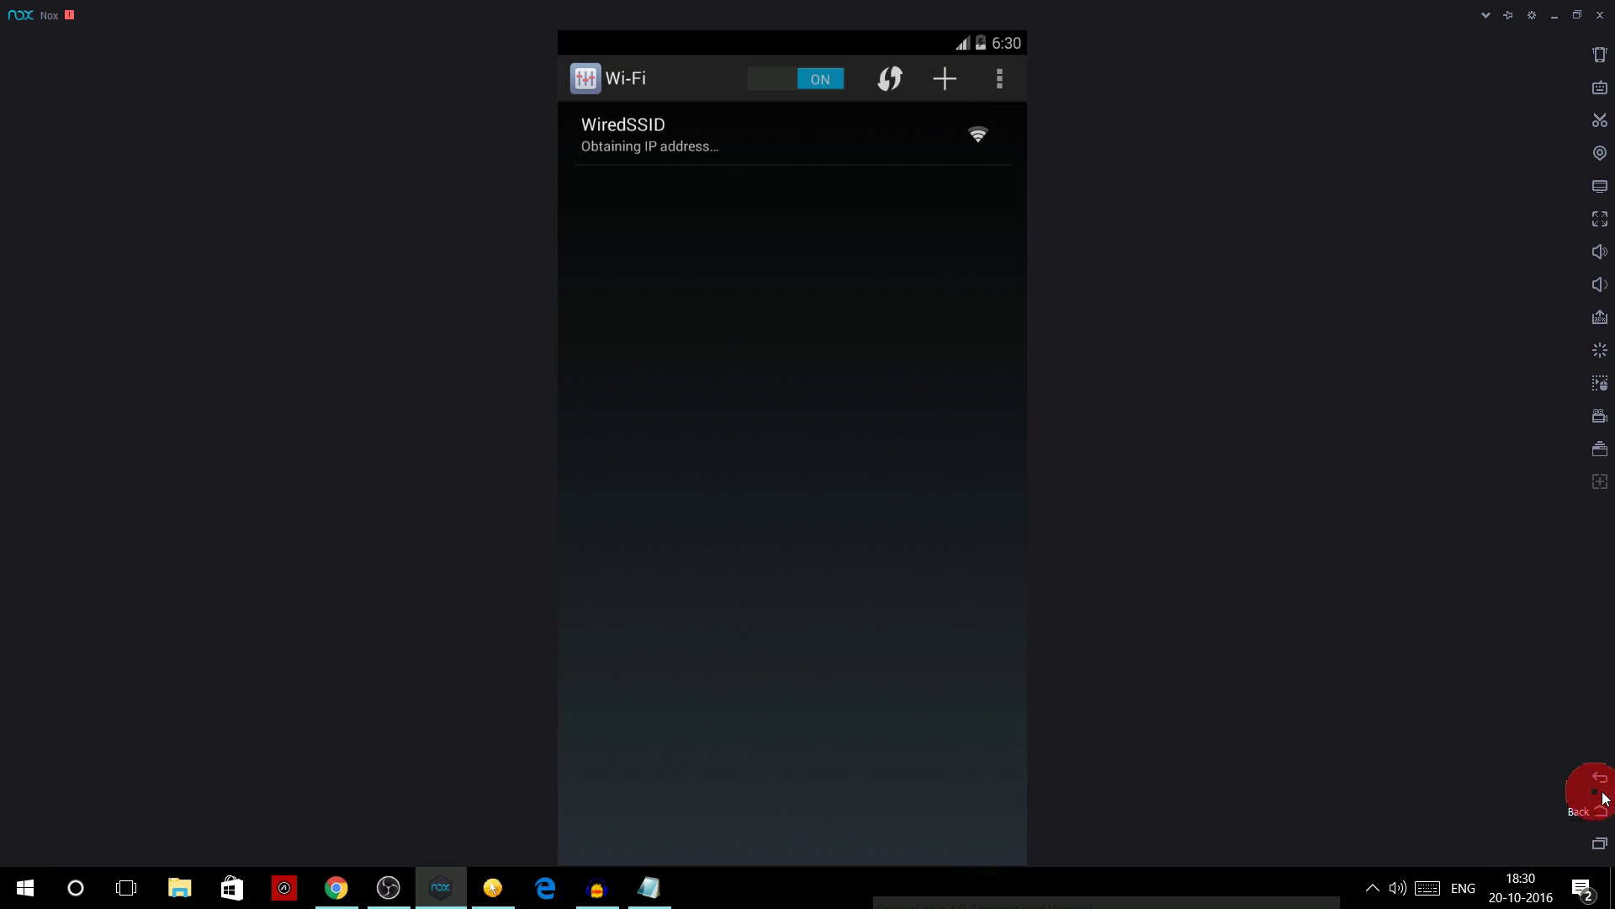
- Accept the Jio offer terms, choose a state and city, and continue to the Step 1 offer code
click(1605, 794)
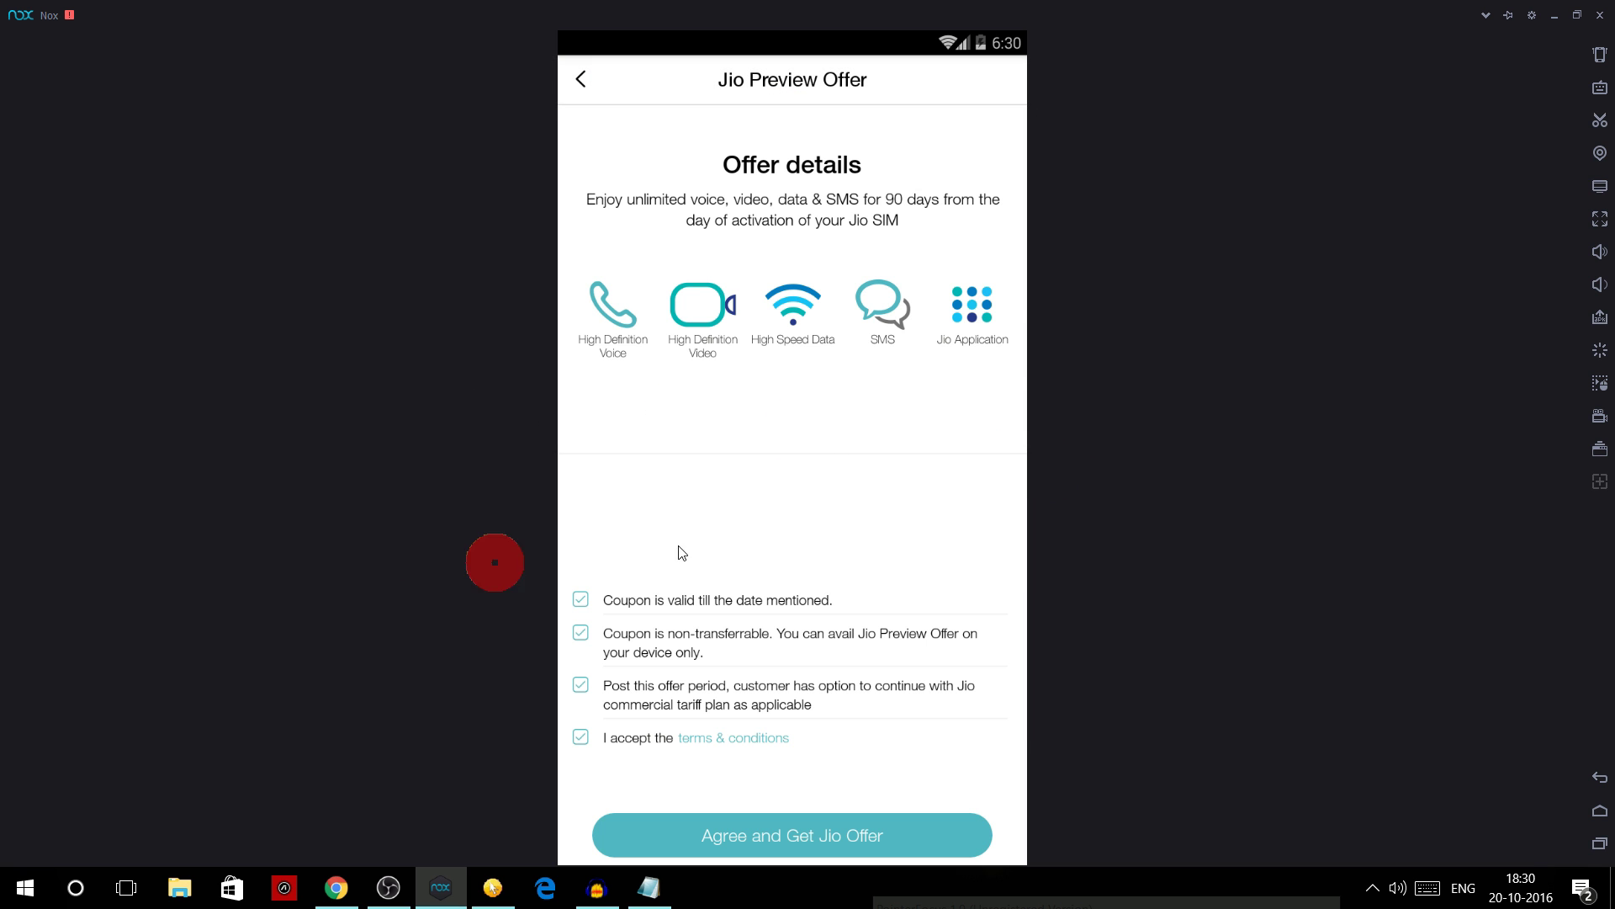
click(802, 837)
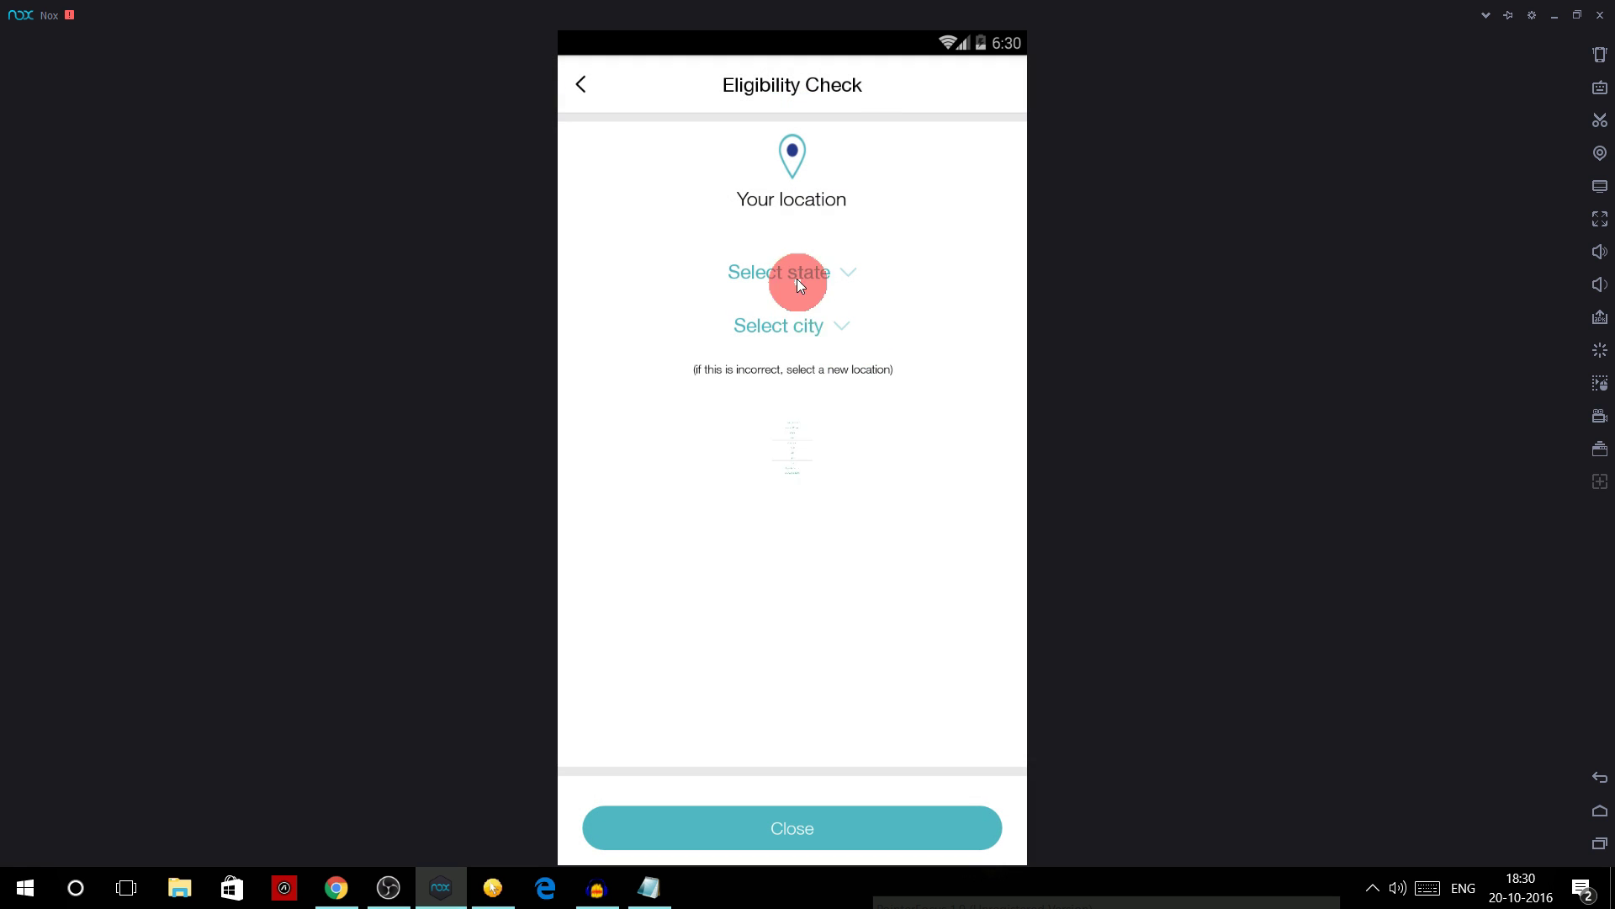
click(794, 326)
click(790, 396)
click(842, 828)
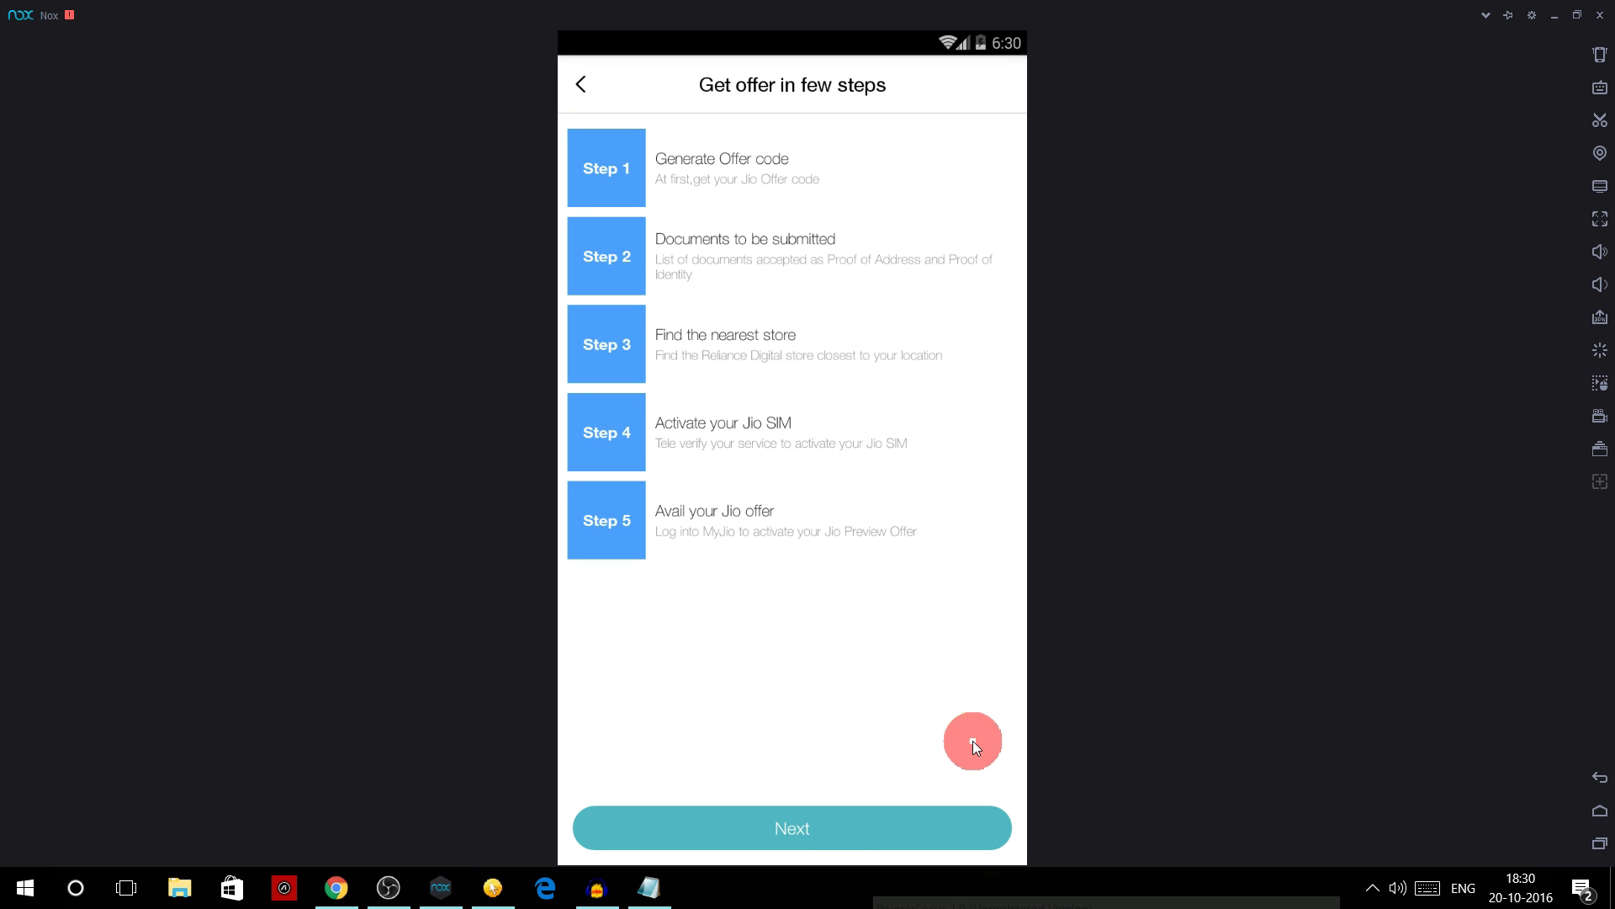
click(836, 826)
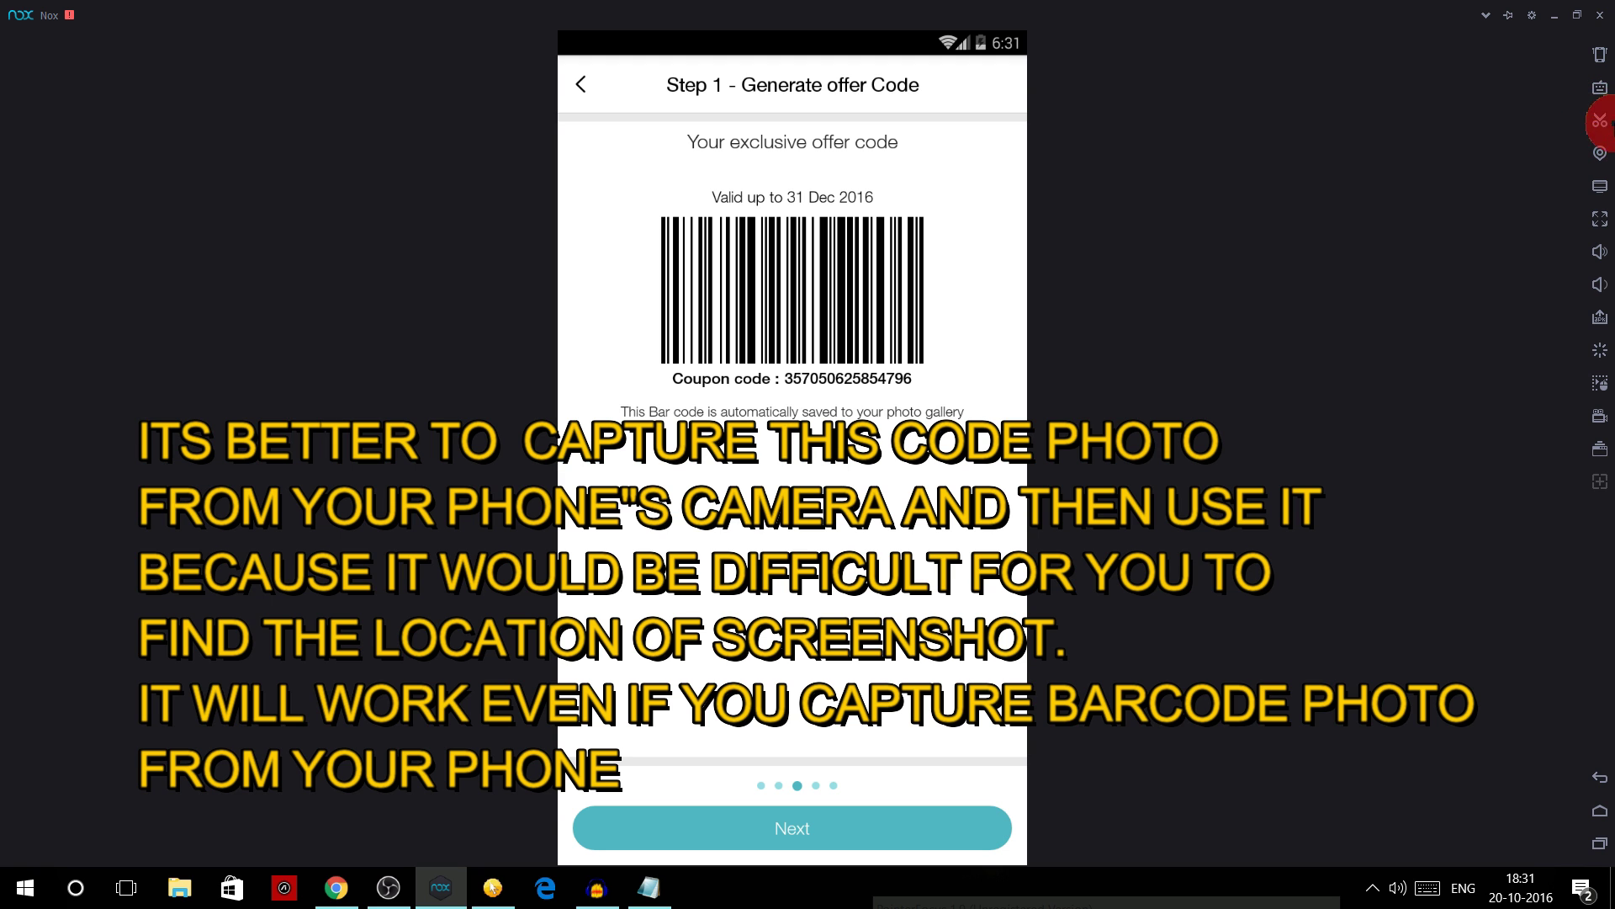
- Screenshot the Step 1 offer barcode with the sidebar scissors icon, then go Home
click(1600, 126)
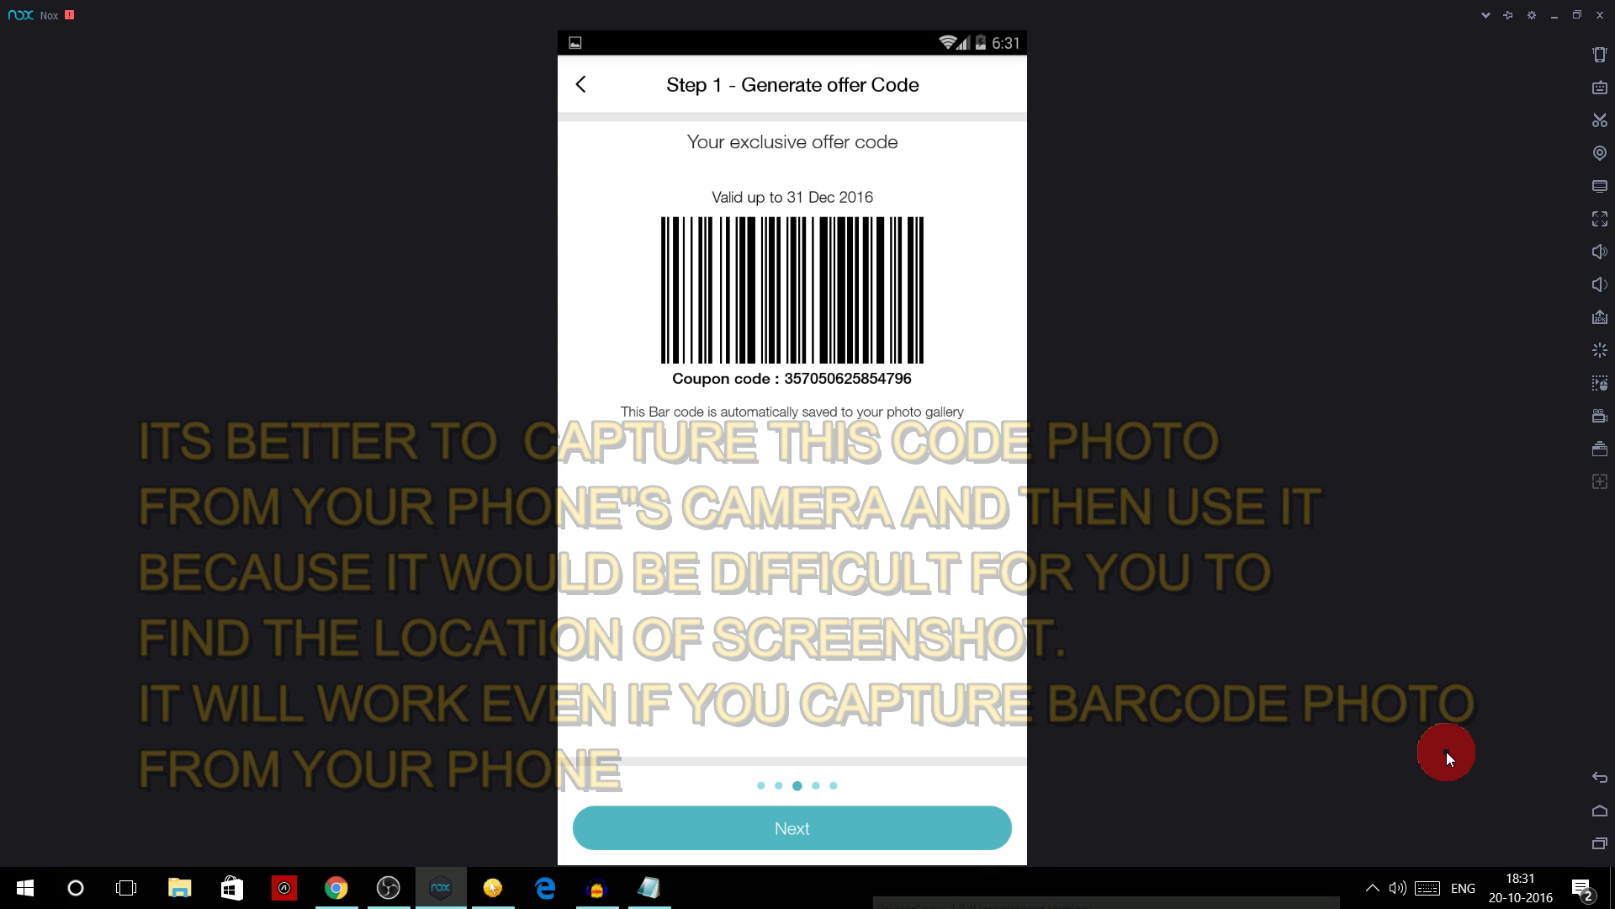
click(1600, 813)
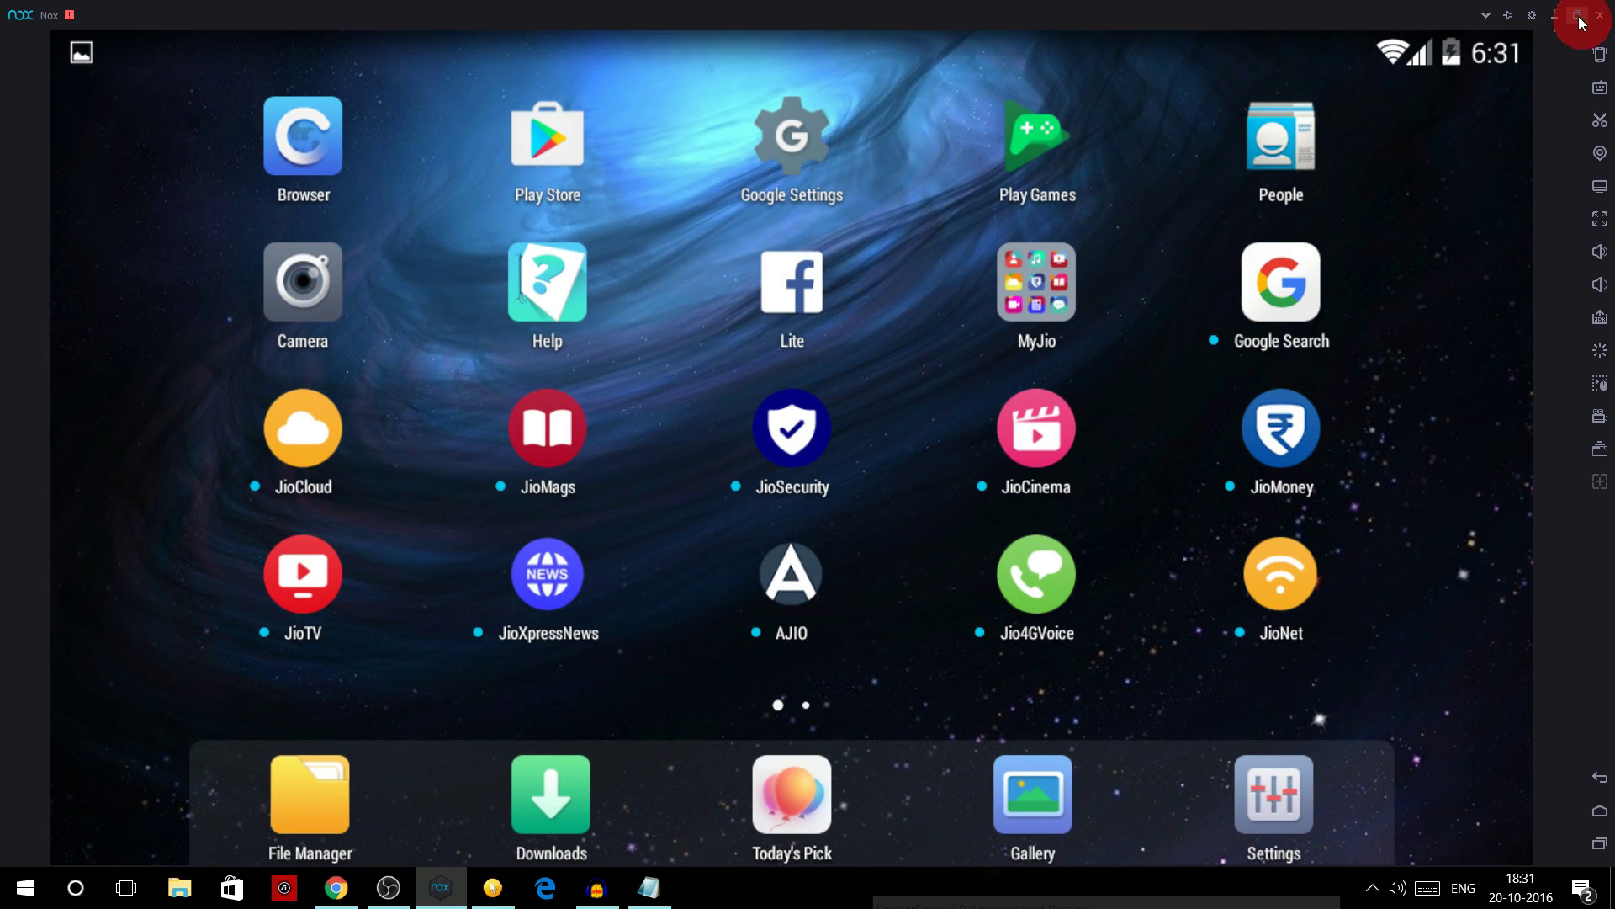
click(1532, 16)
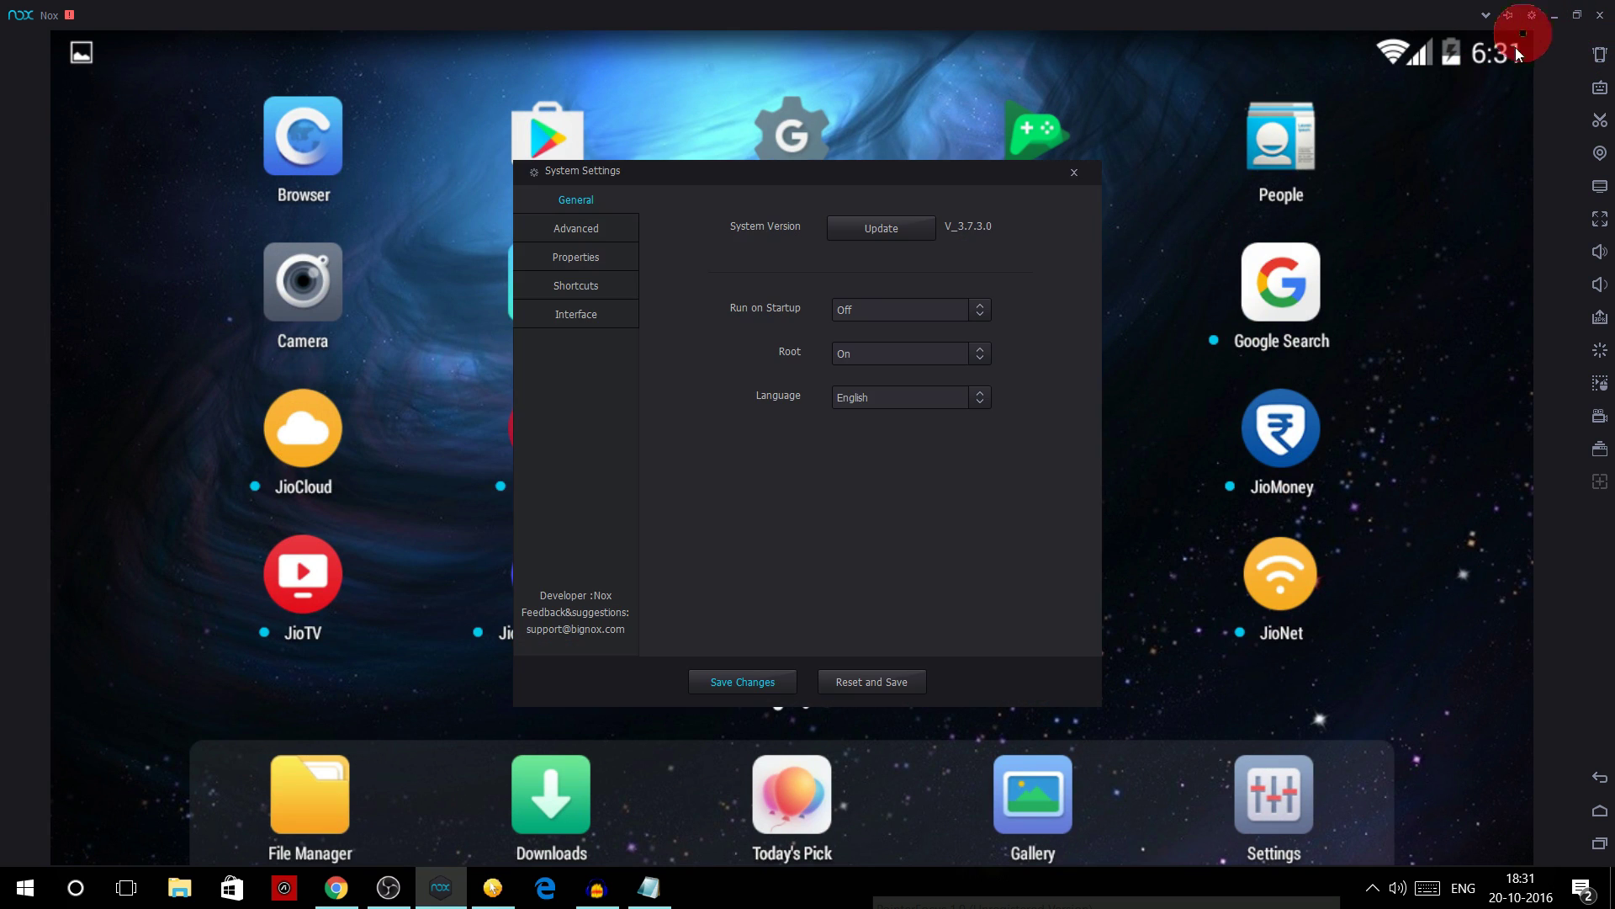
click(601, 263)
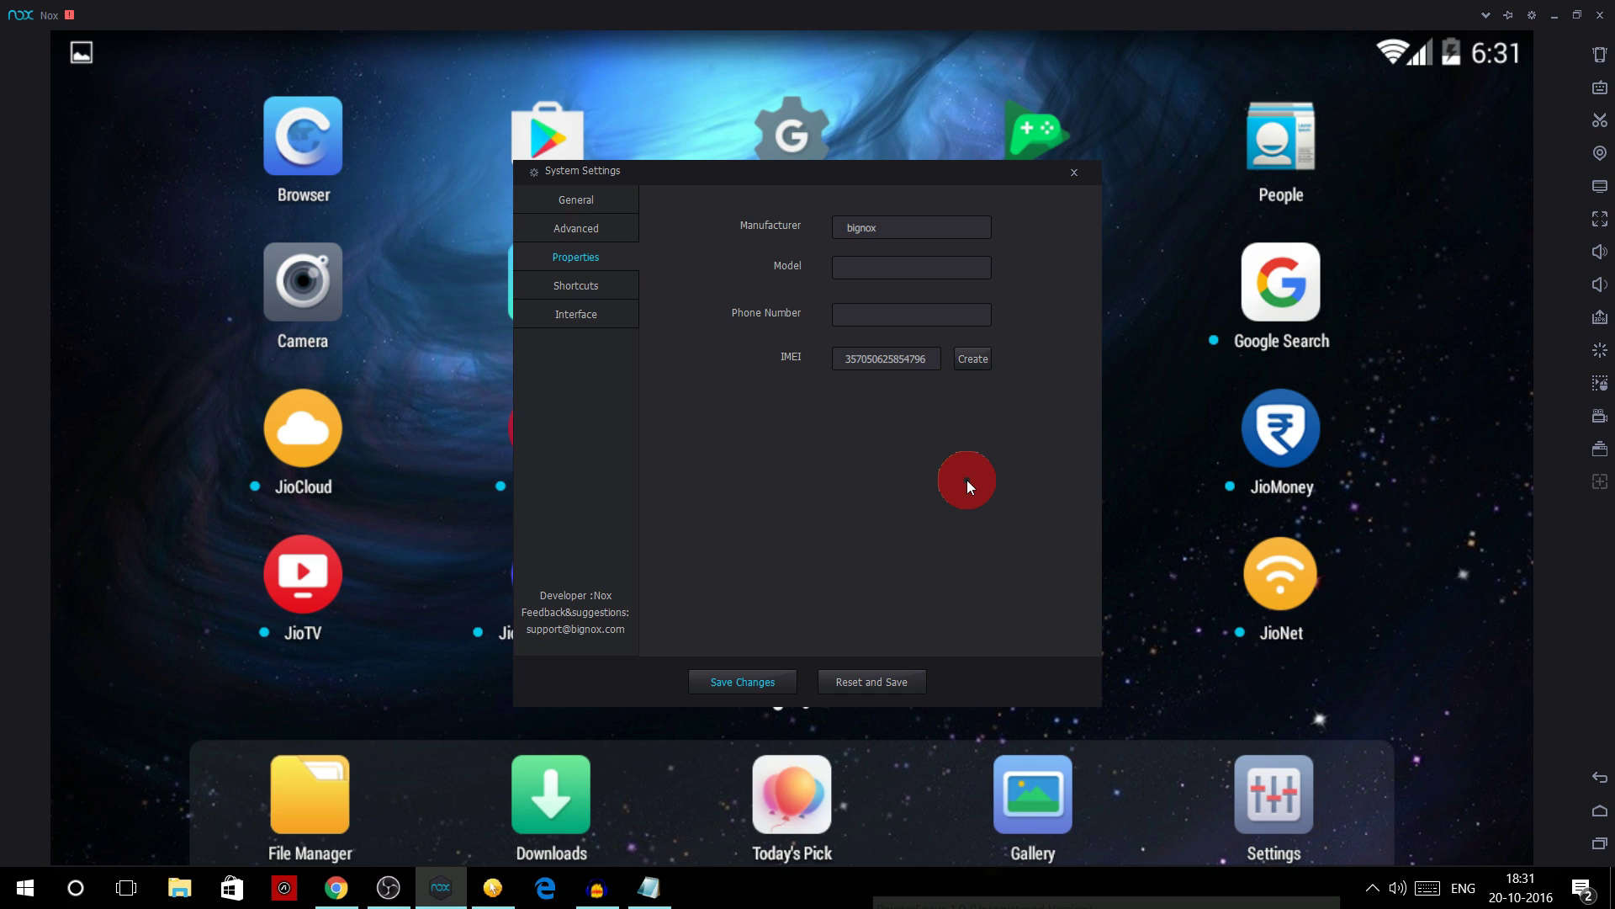
key(BackSpace)
key(BackSpace)
key(BackSpace)
key(BackSpace)
key(BackSpace)
key(BackSpace)
key(BackSpace)
key(BackSpace)
key(BackSpace)
key(BackSpace)
key(BackSpace)
key(BackSpace)
key(BackSpace)
key(ctrl+v)
key(BackSpace)
key(BackSpace)
key(BackSpace)
key(BackSpace)
key(BackSpace)
- Save the new IMEI, close settings, and bring up MyJio's app info
click(754, 685)
click(785, 473)
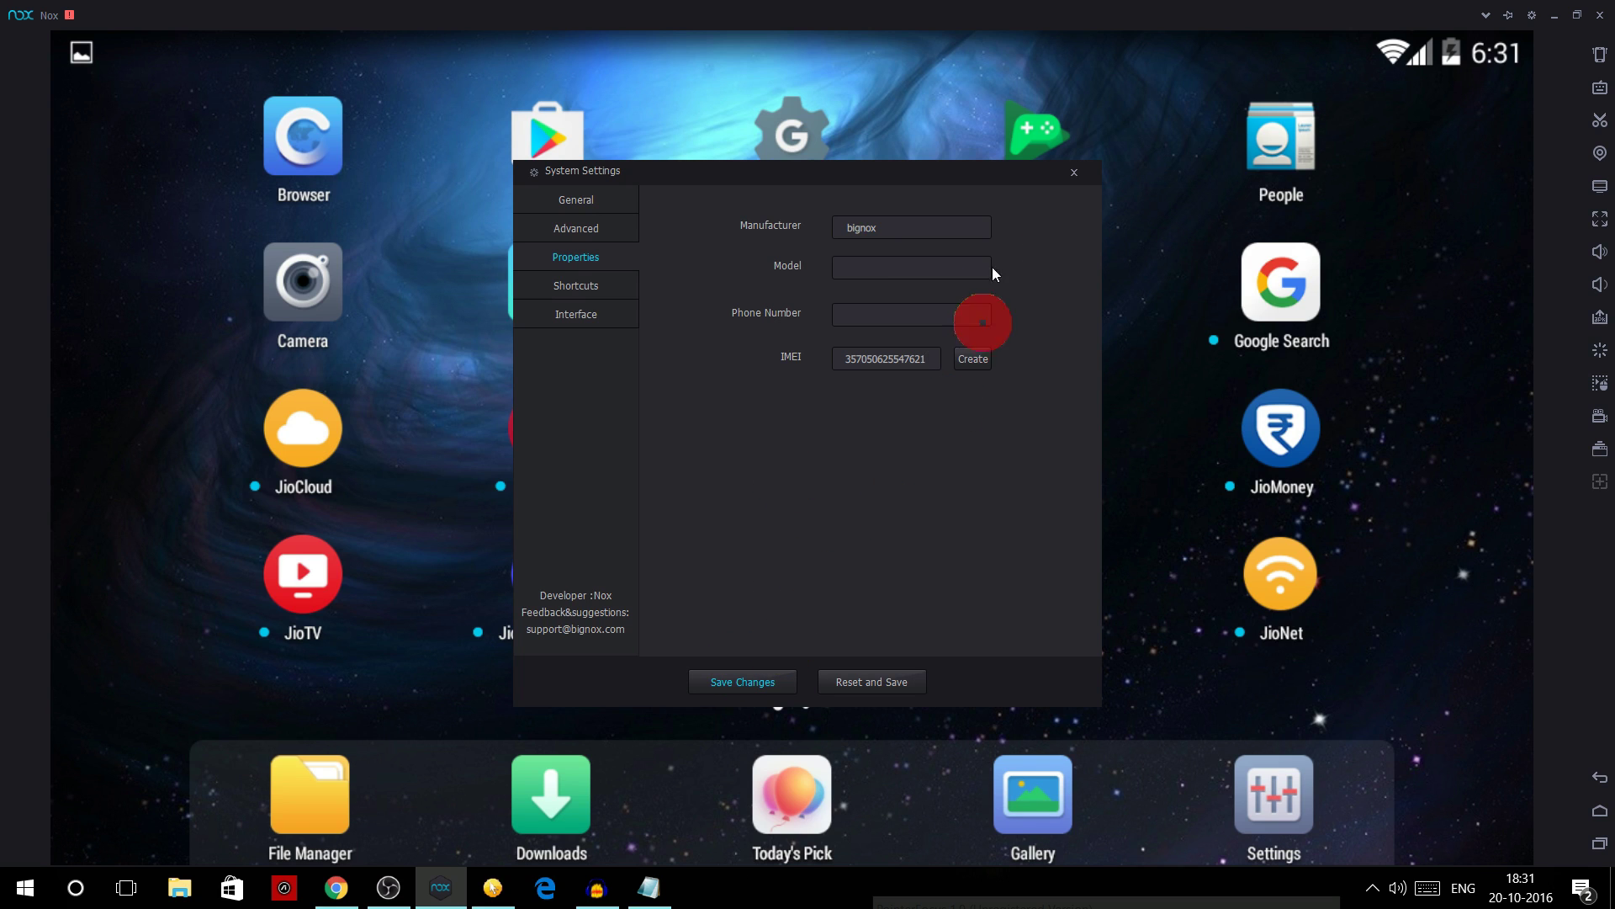
click(1074, 172)
drag(1042, 284, 130, 252)
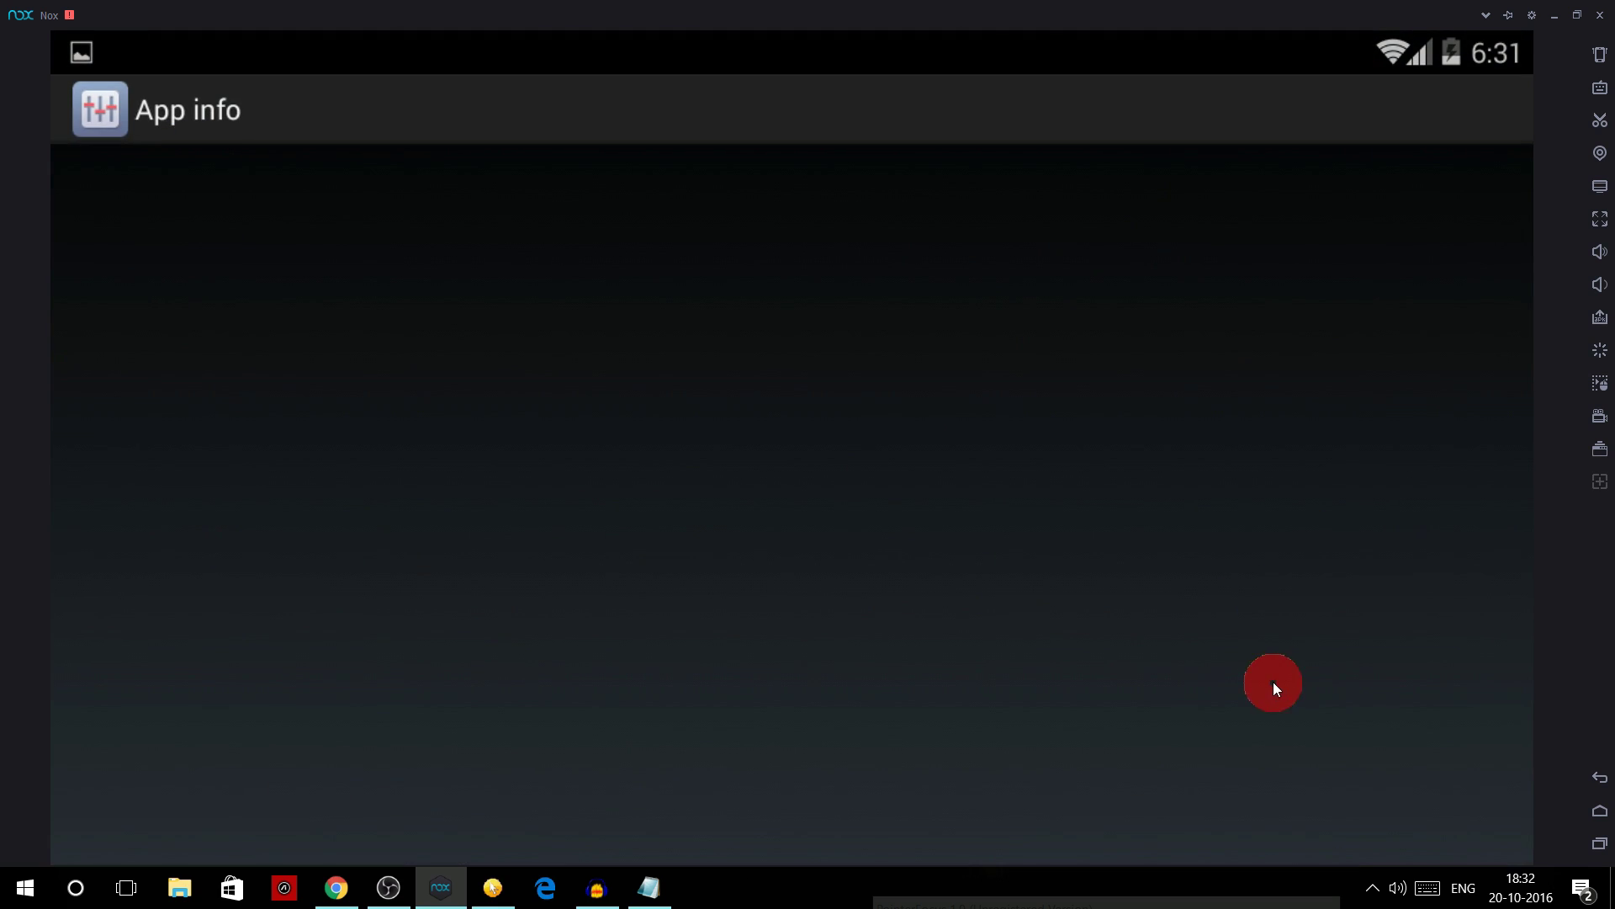
- Clear MyJio's app data and leave for the home screen
click(1223, 691)
click(1117, 608)
key(Home)
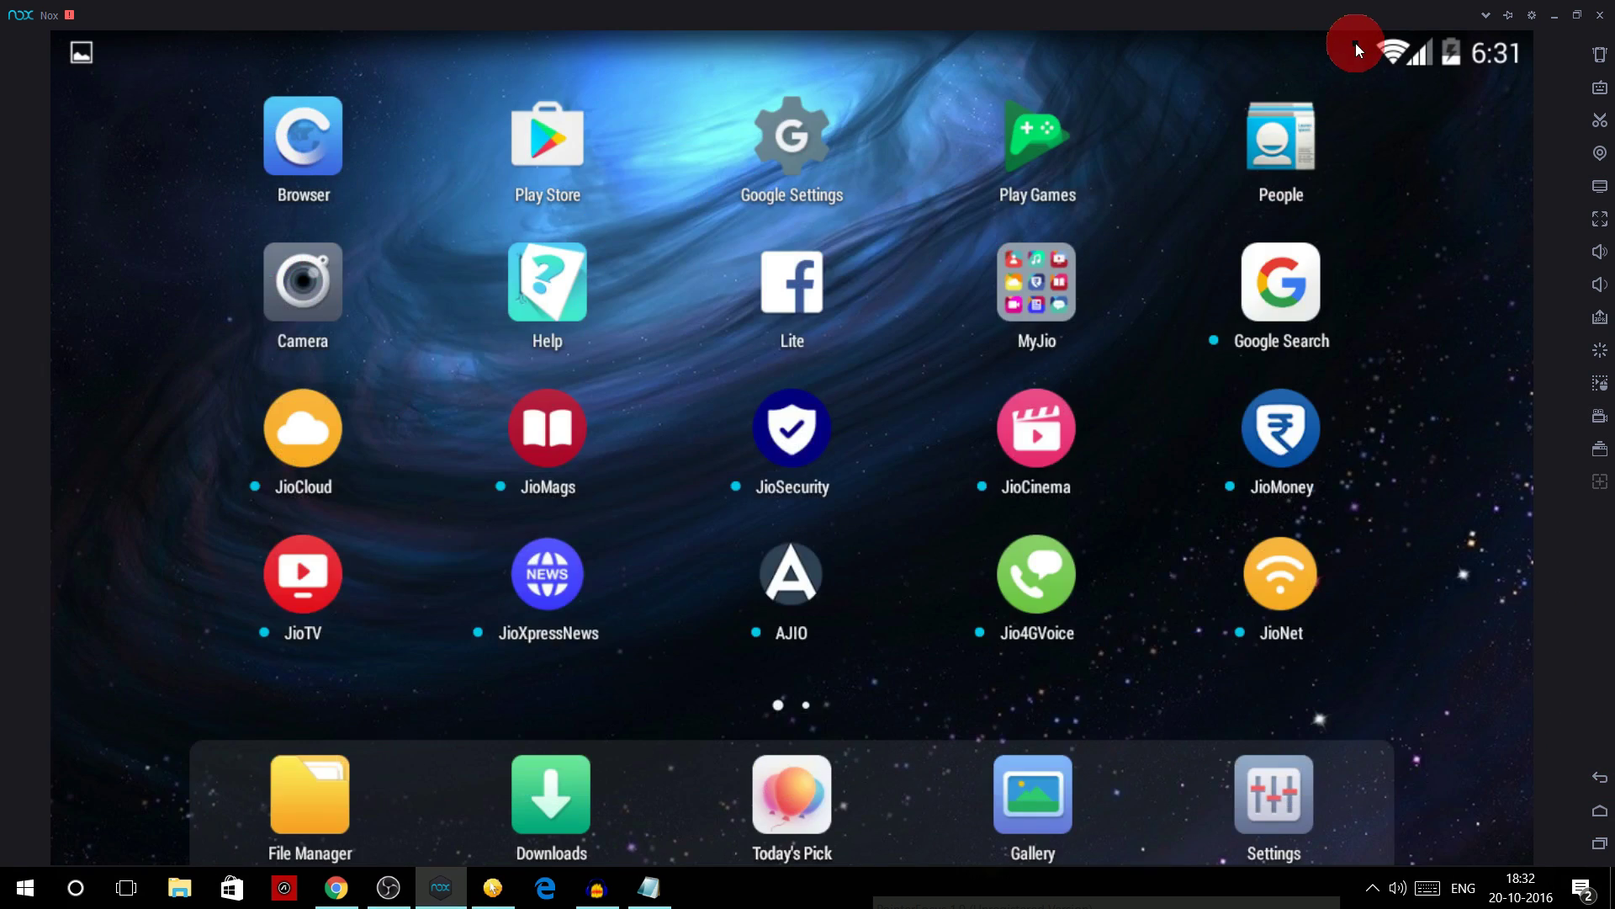
- Switch Wi-Fi off from Quick Settings and return to the home screen
drag(1355, 43, 1454, 251)
click(1491, 68)
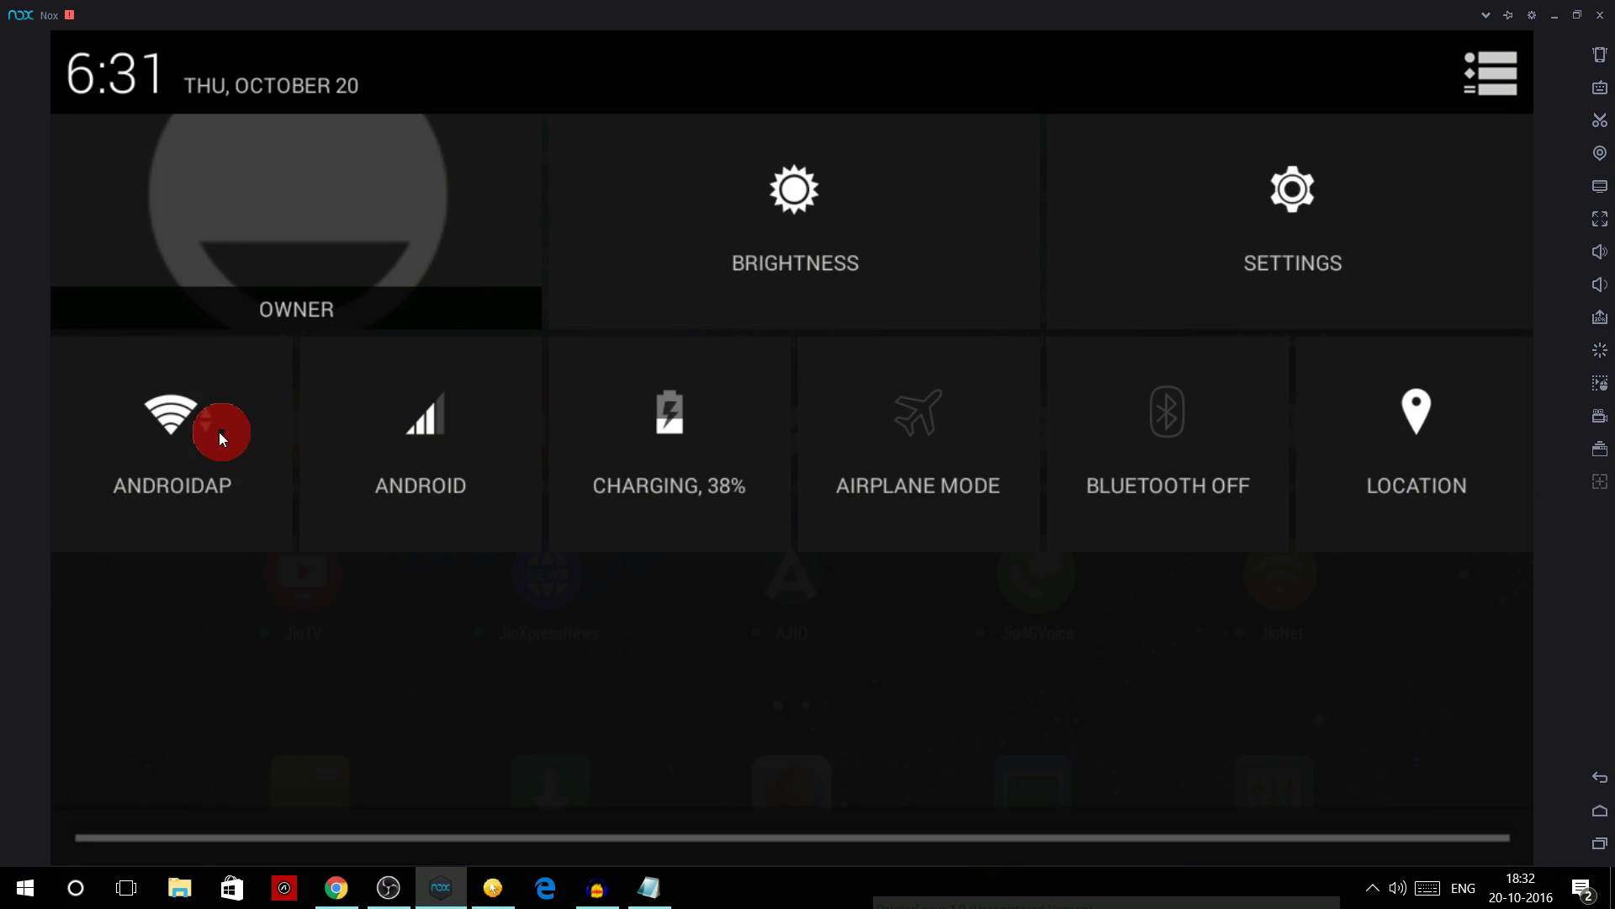
click(218, 431)
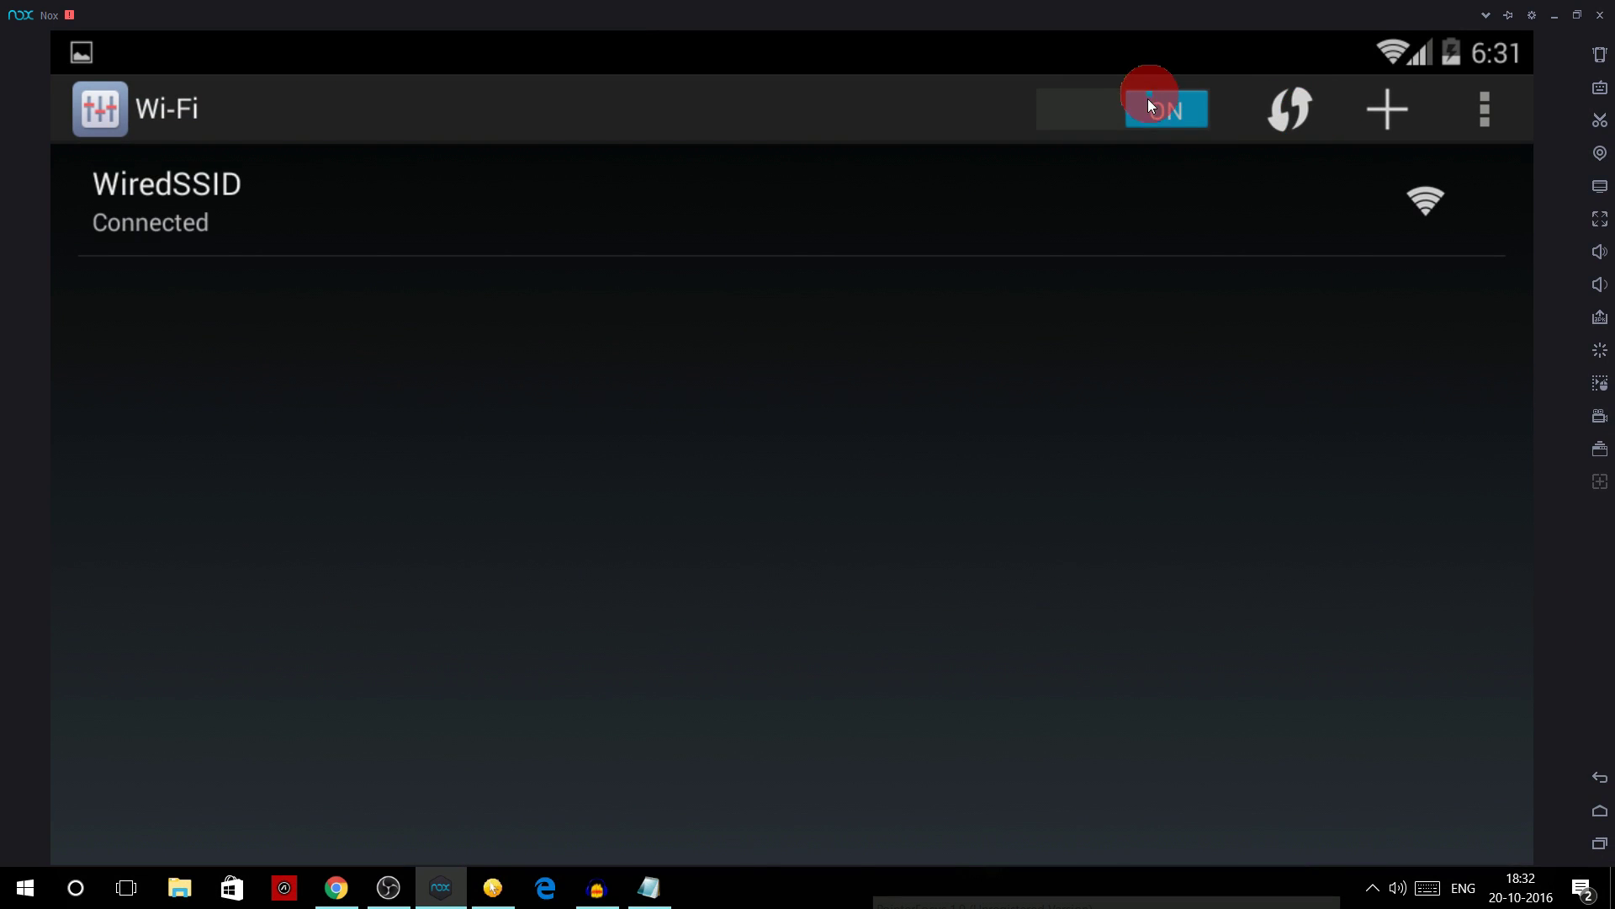
click(1143, 109)
click(1599, 809)
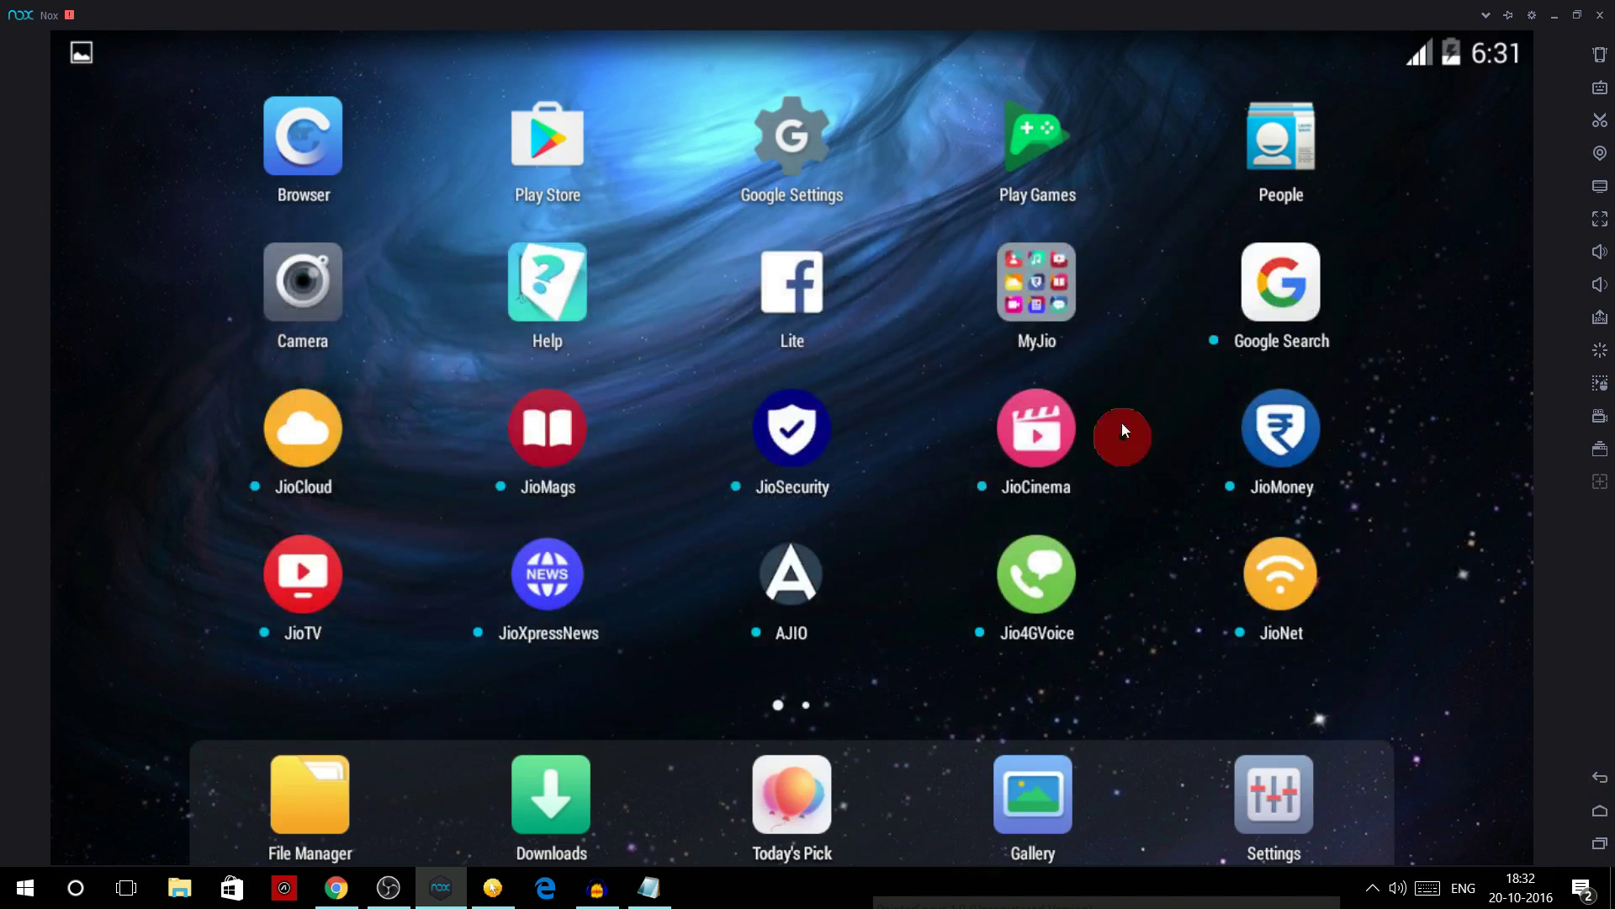
- Relaunch MyJio, turn Wi-Fi on from Quick Settings, and return to the MyJio welcome screen
click(1058, 312)
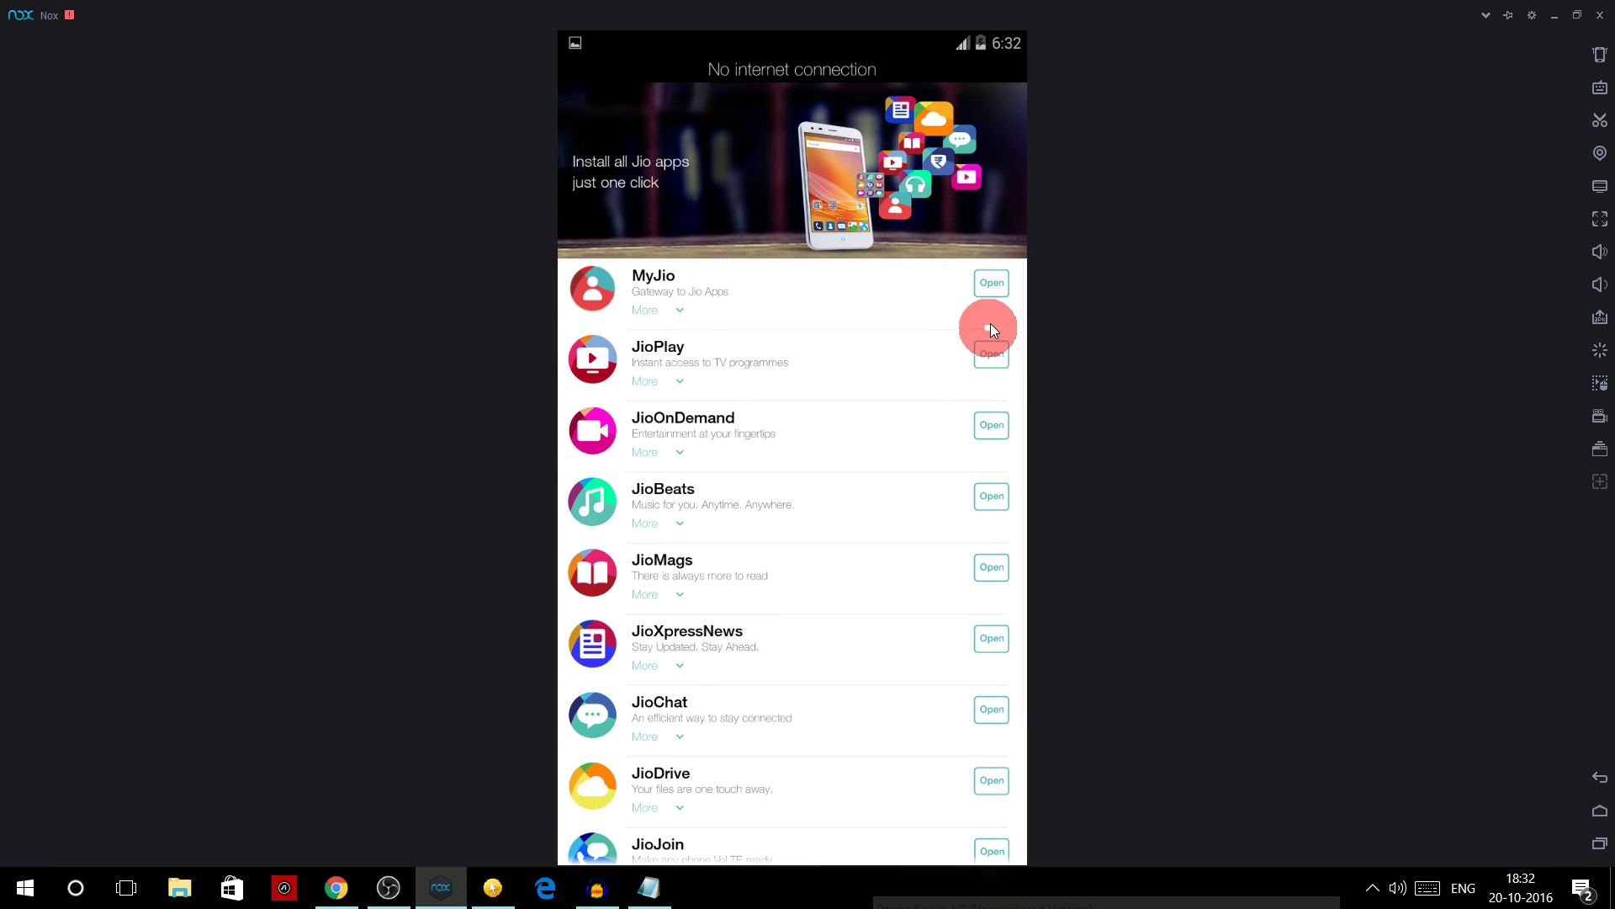
click(993, 295)
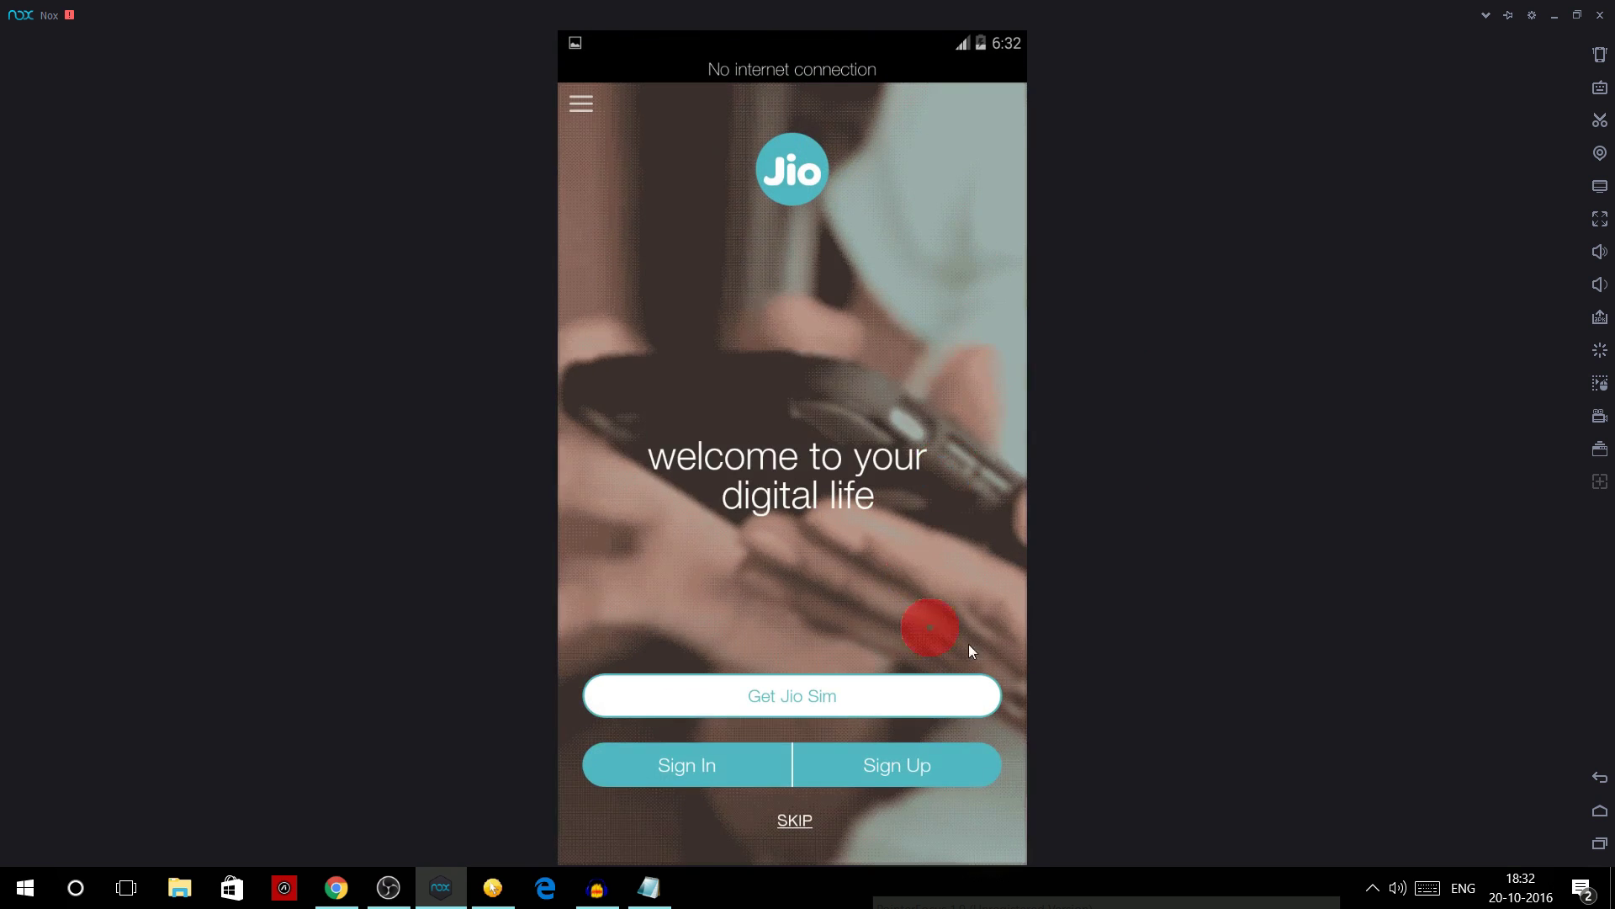
drag(977, 52, 984, 620)
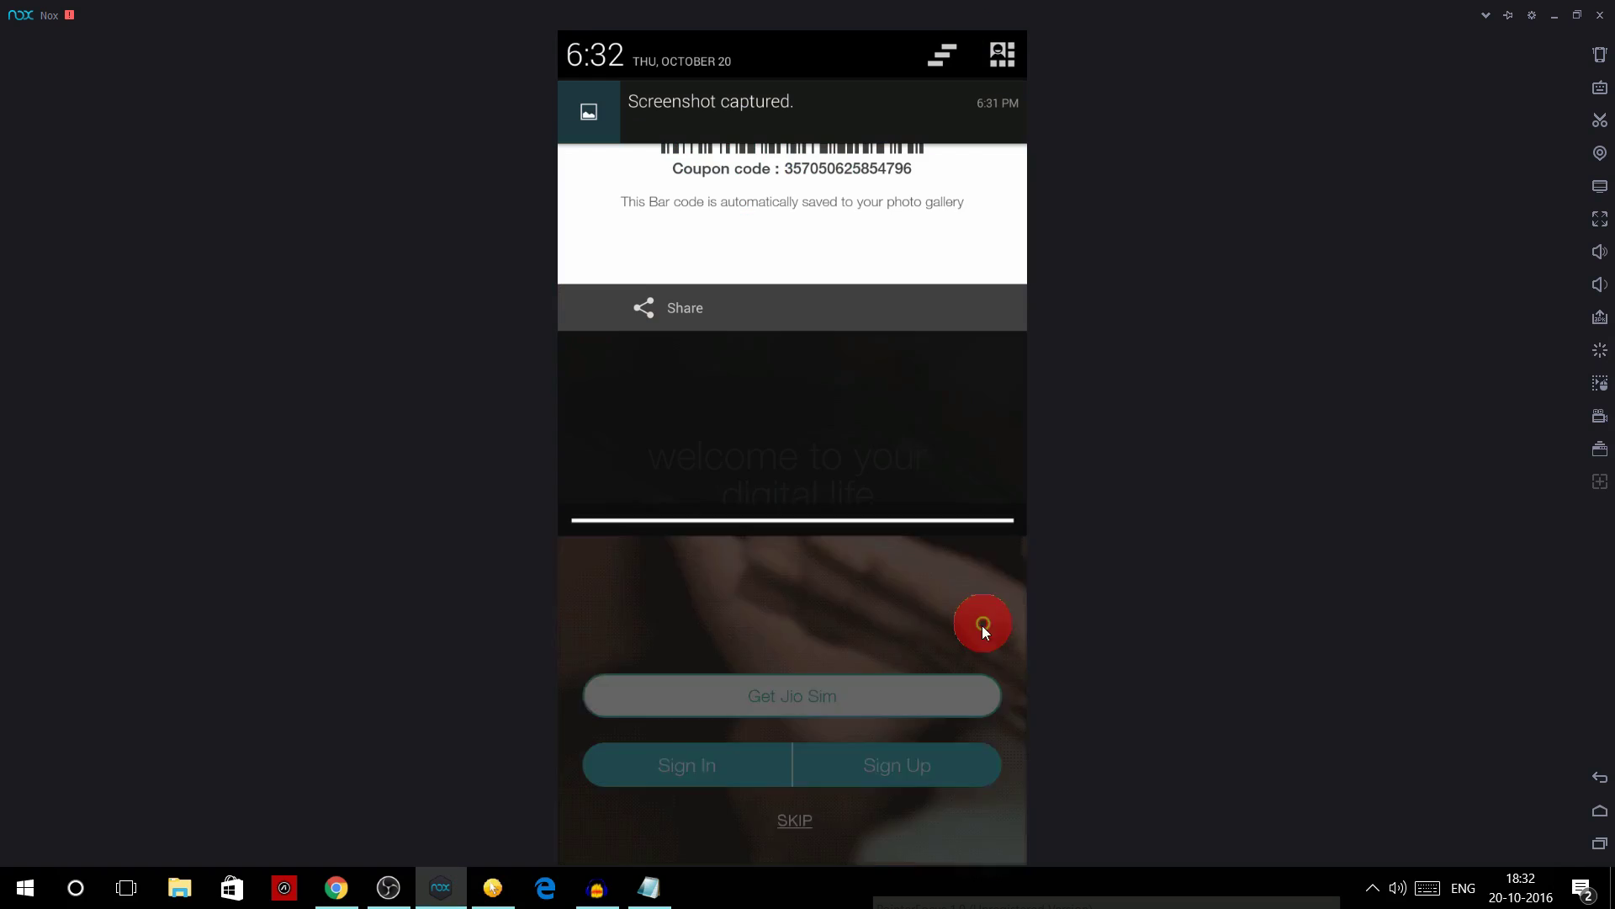
click(987, 82)
click(620, 267)
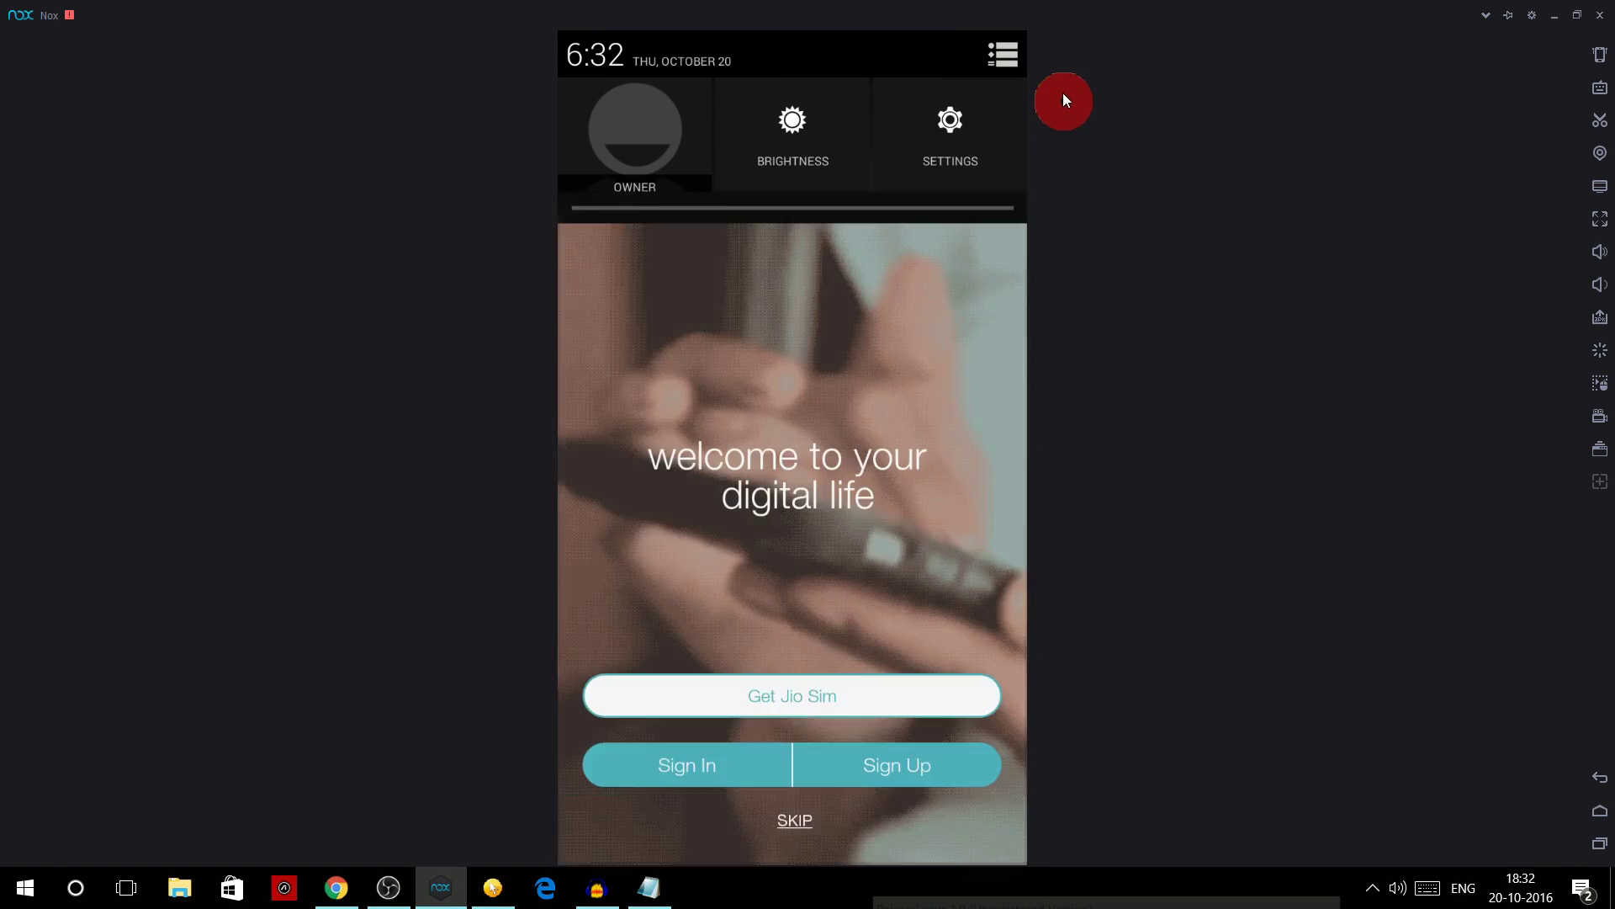
click(836, 79)
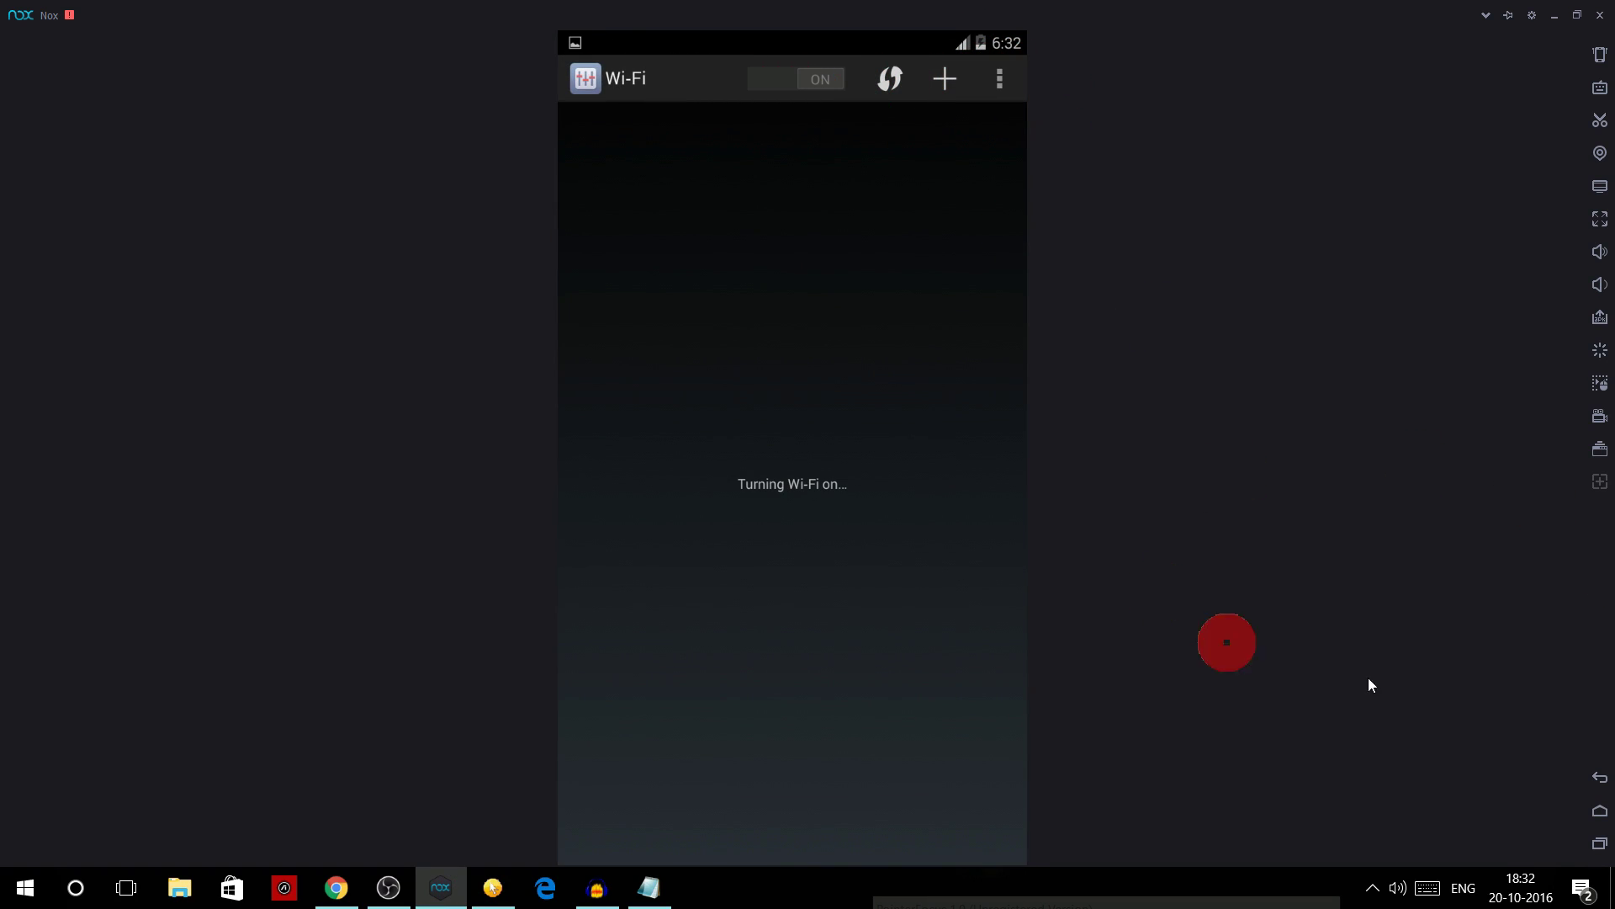
click(1599, 778)
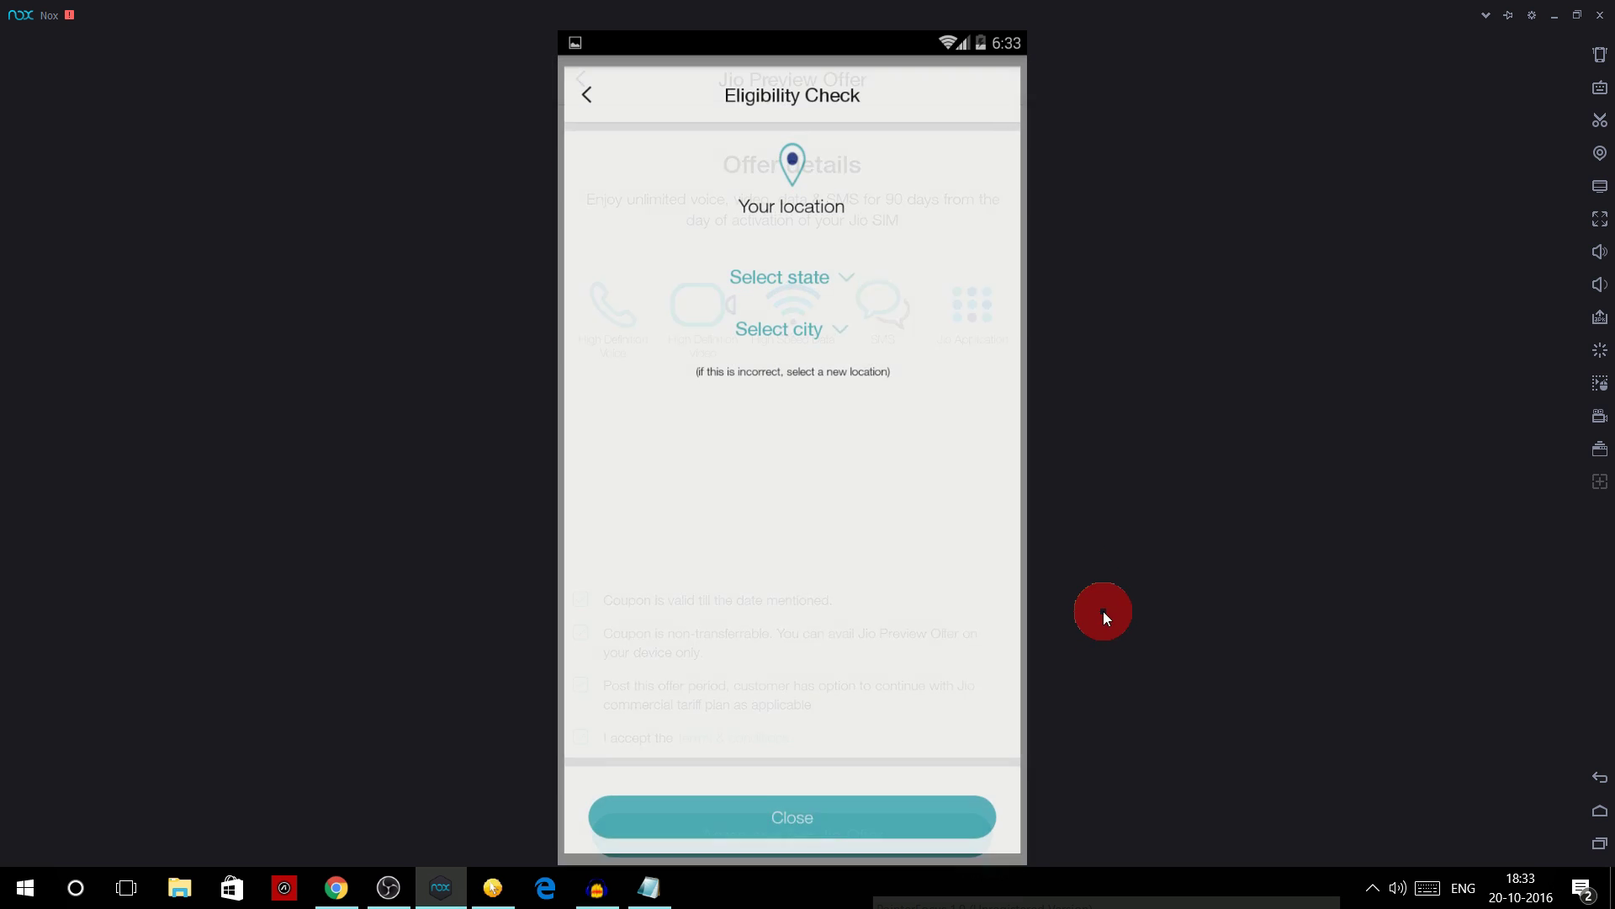
- Choose Assam as the state and Duliajan as the city, then pass the eligibility check
click(823, 271)
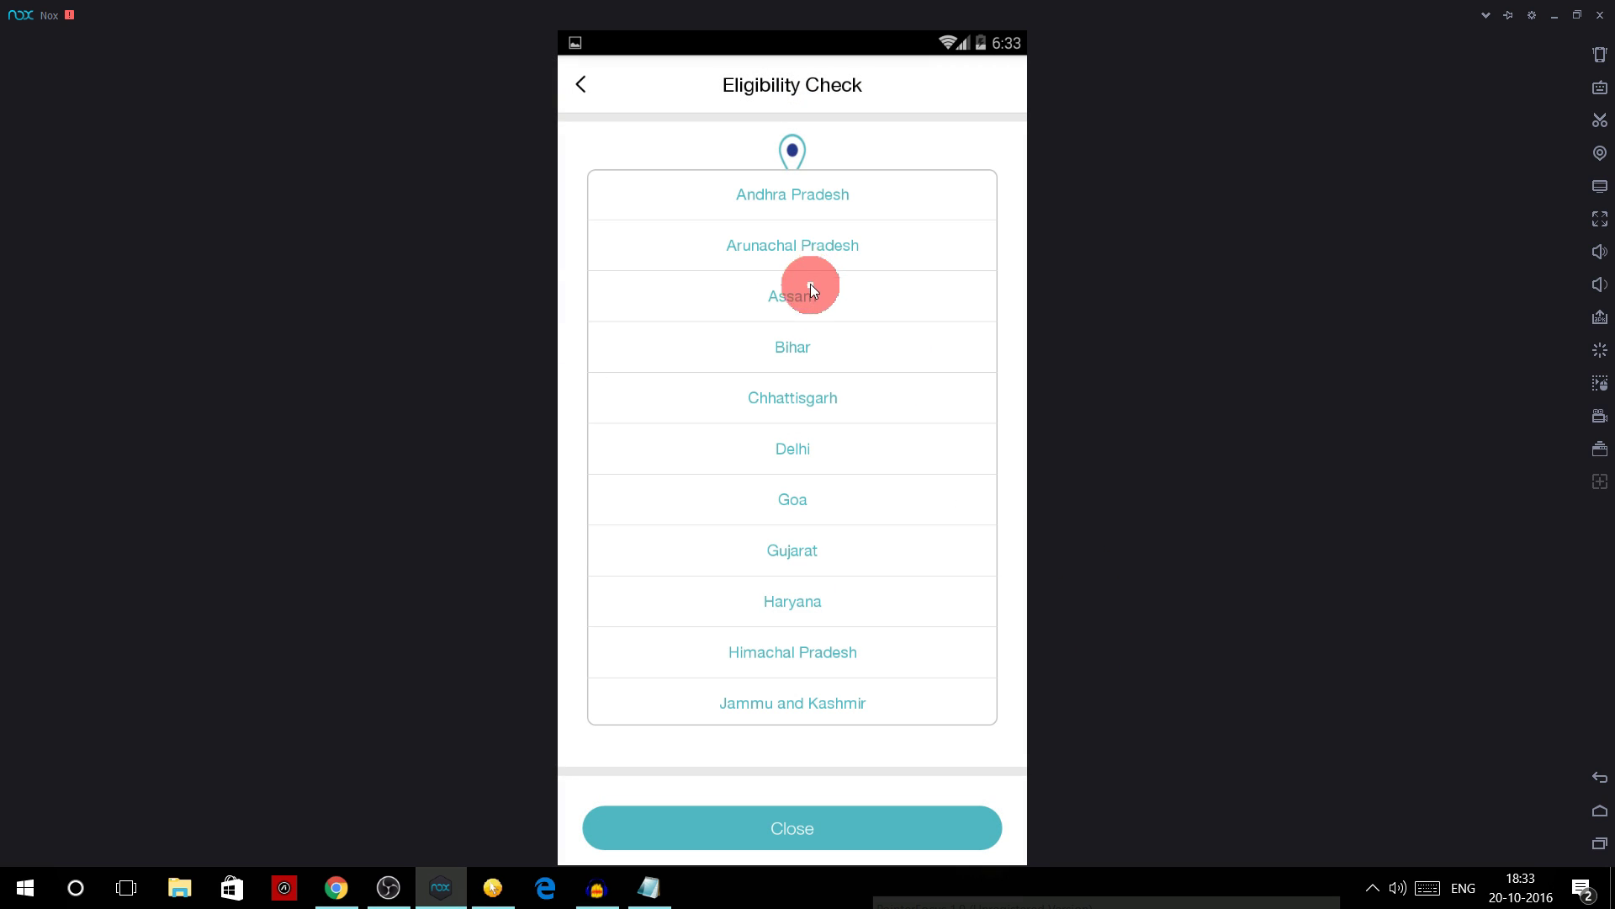
click(815, 306)
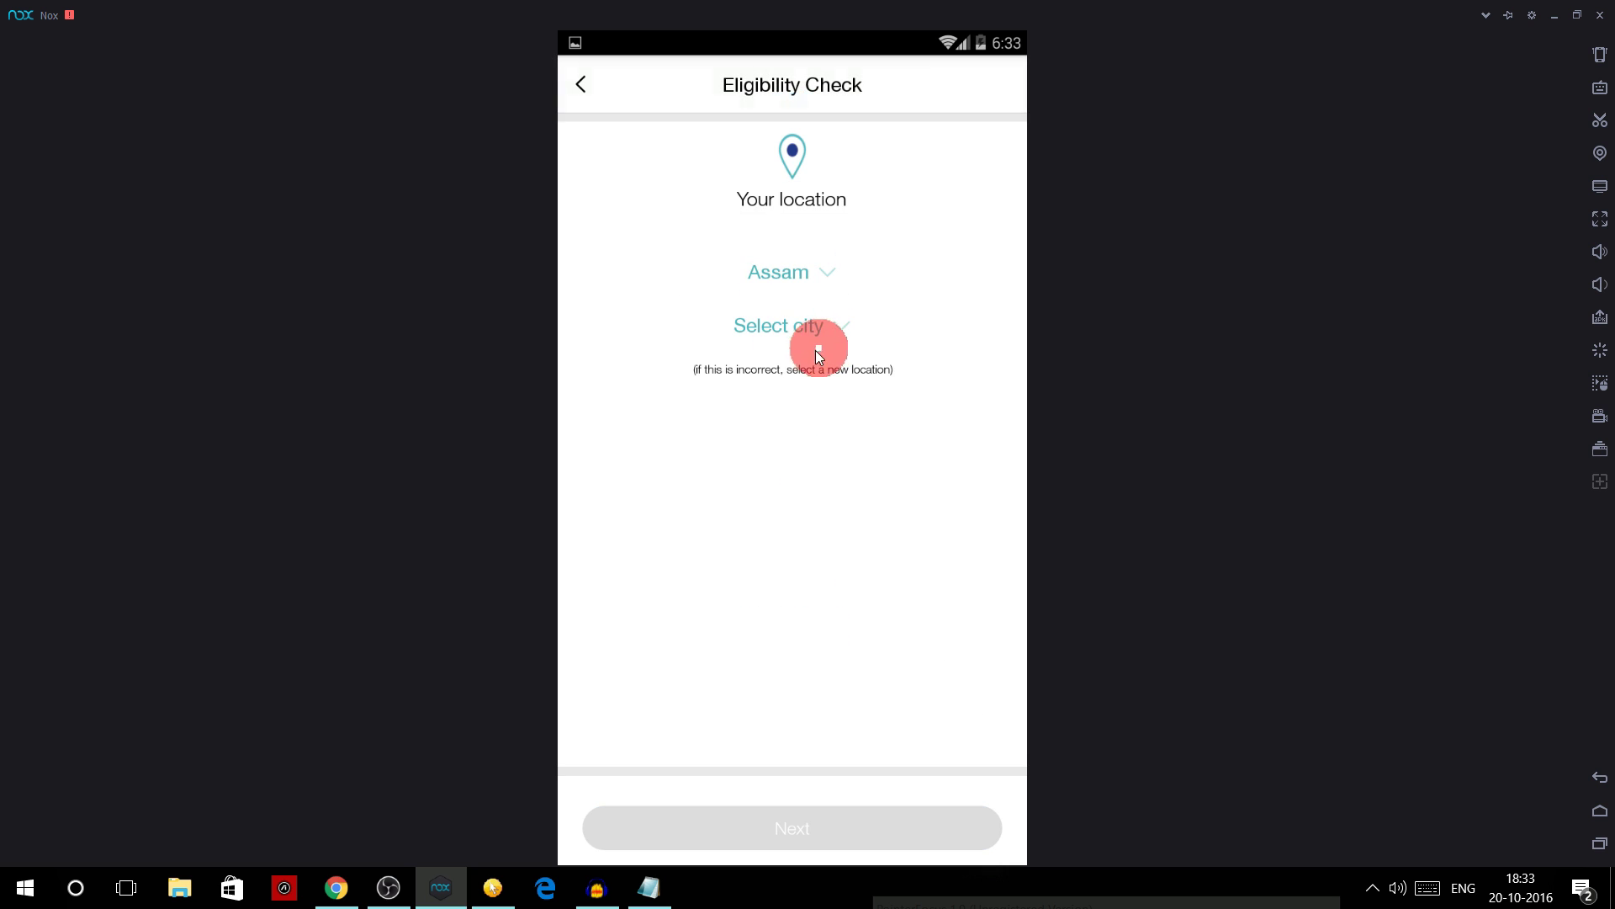
click(806, 324)
click(775, 456)
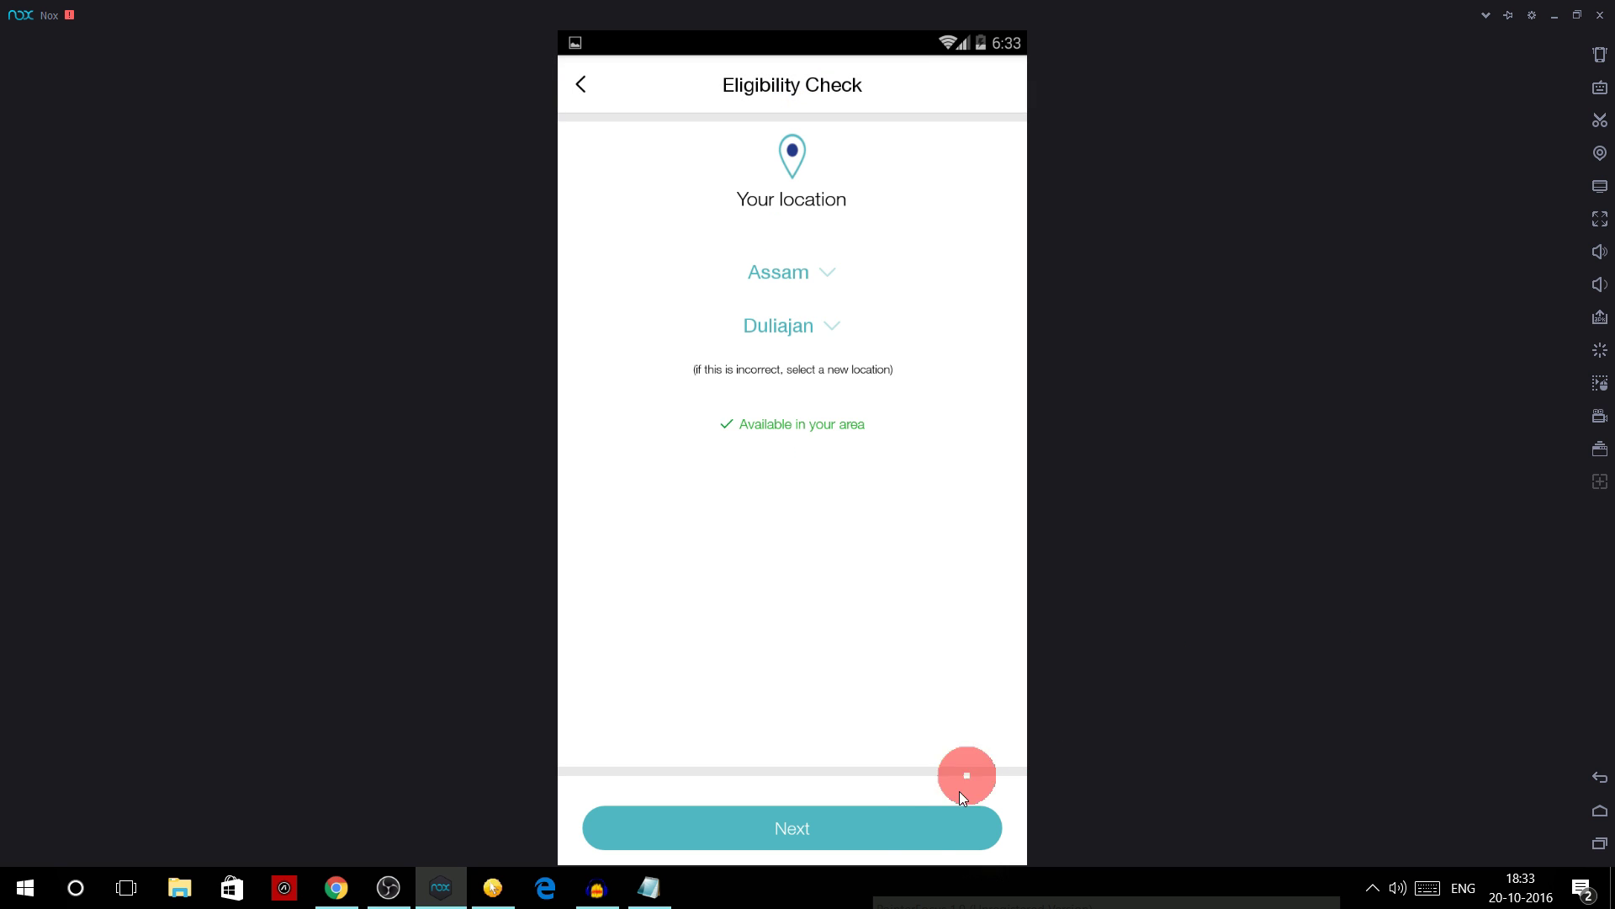
click(897, 835)
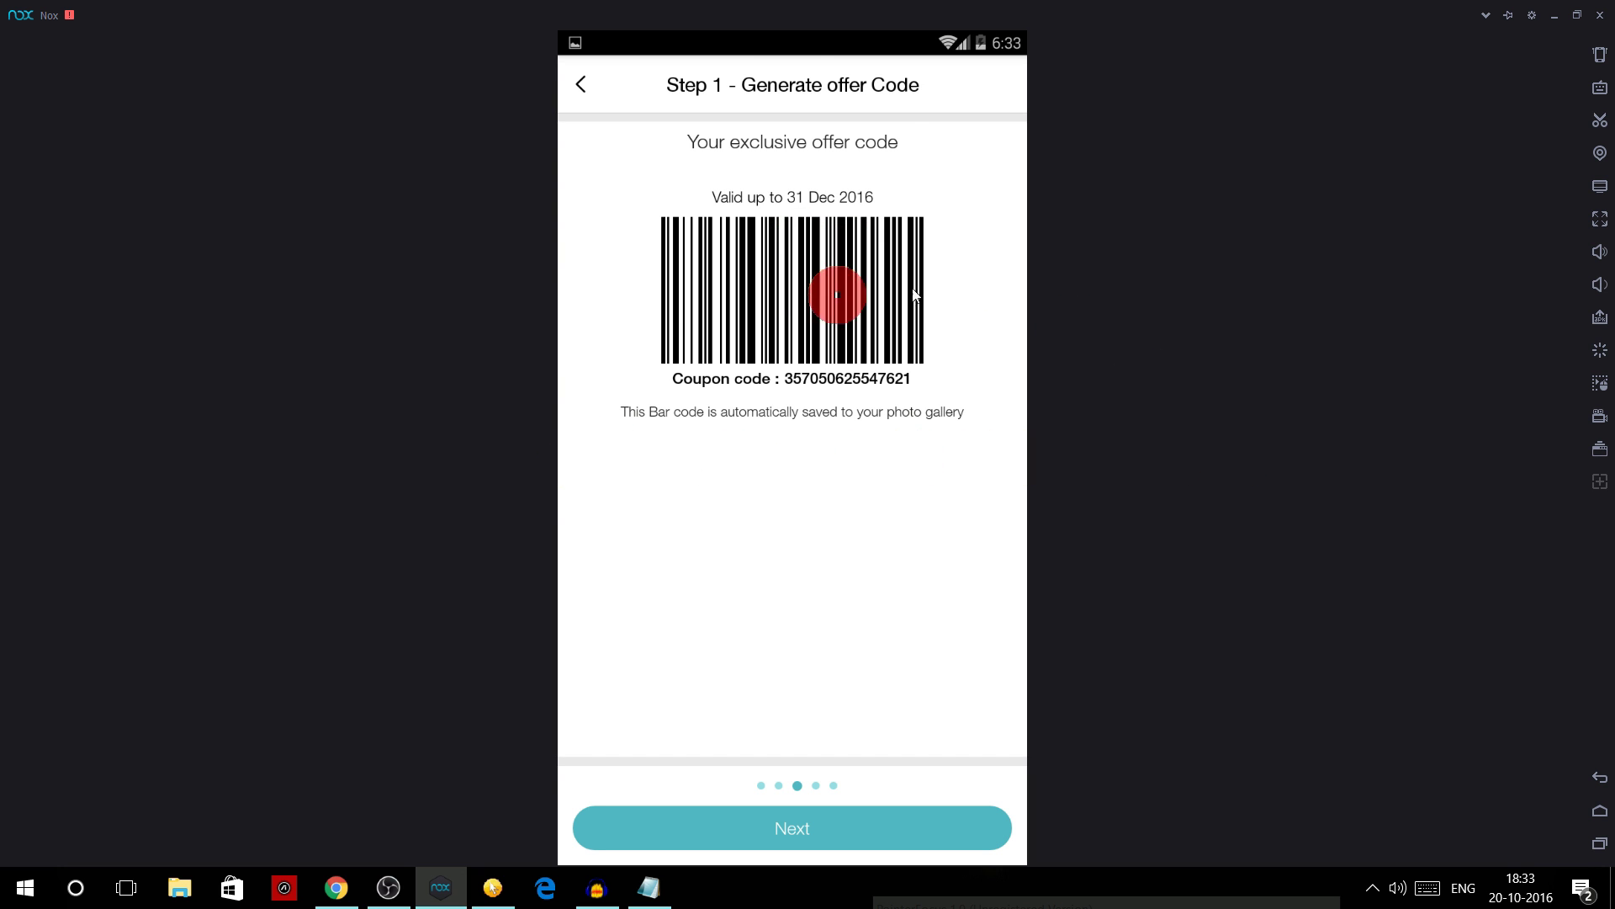
- Capture a screenshot of the fresh MyJio Step 1 offer barcode with the Nox screenshot tool
click(1597, 122)
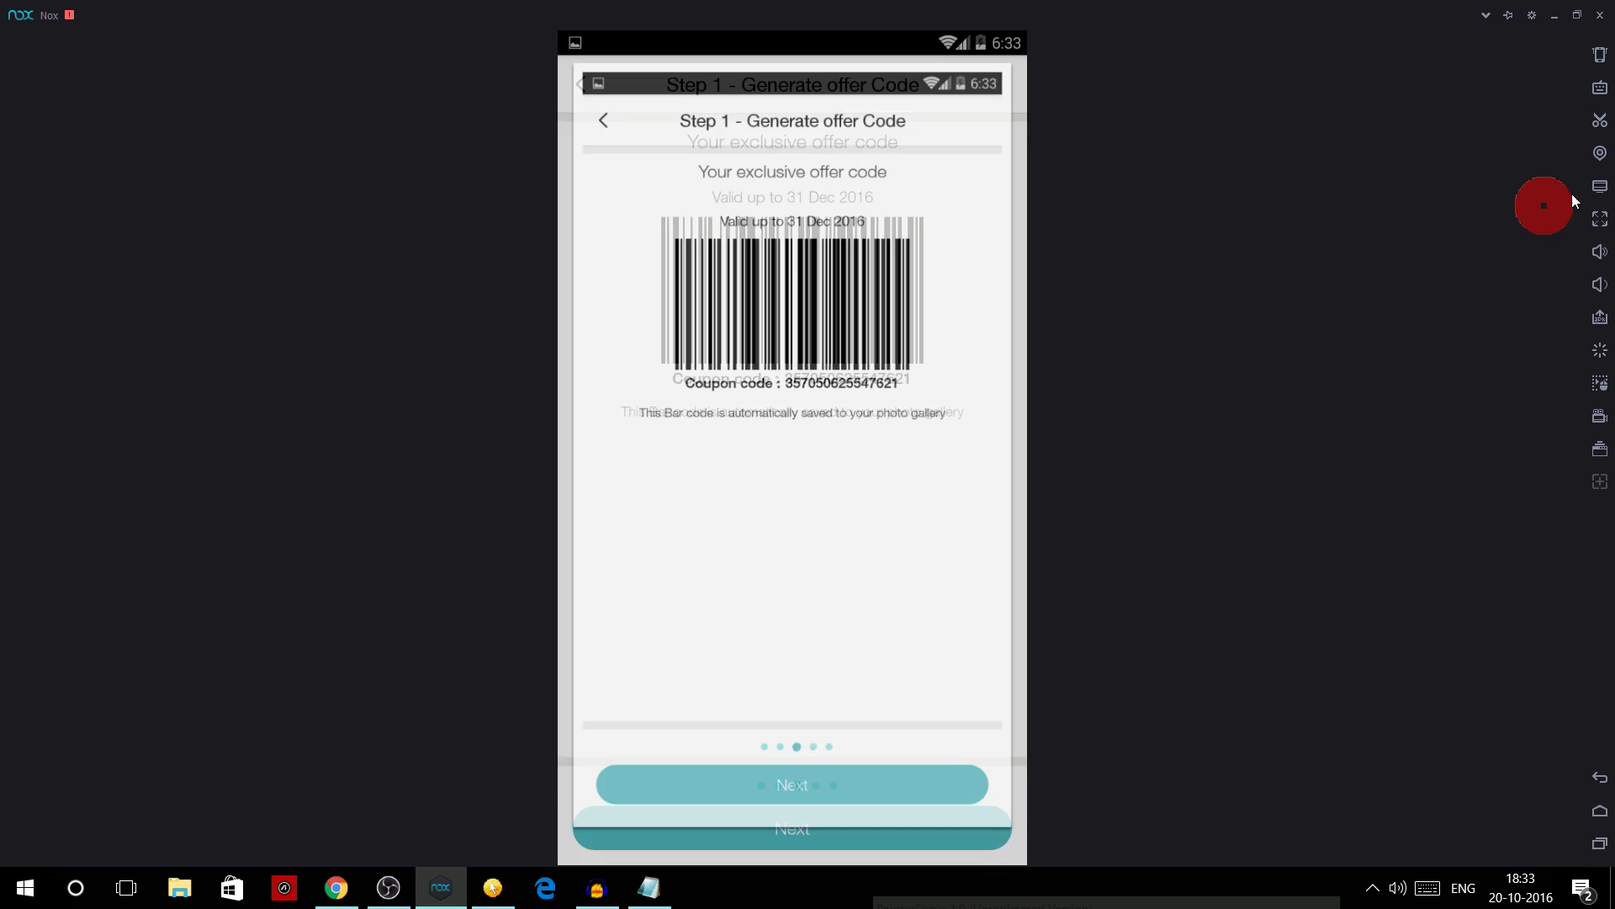